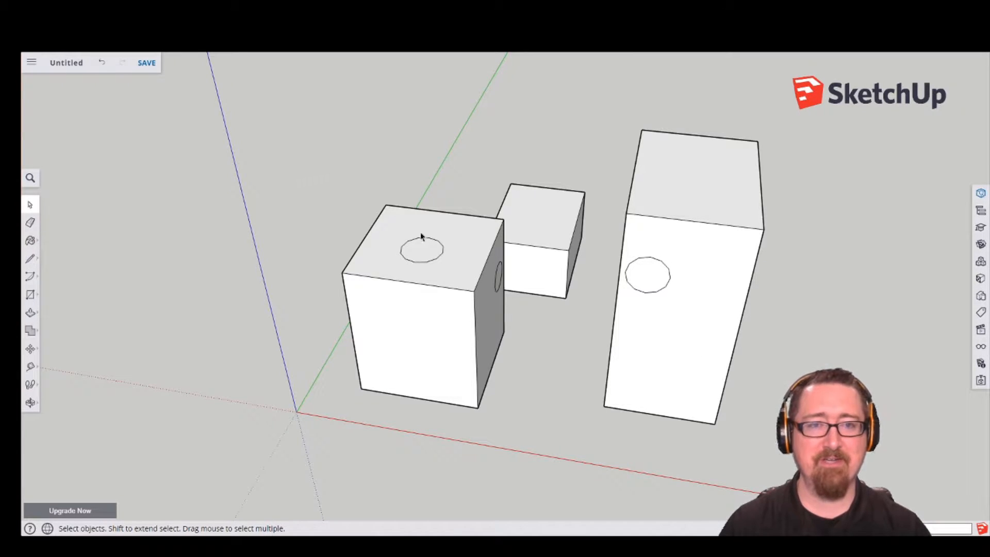
Select individual faces one at a time: the top circle, the small box's top, the near box's top and front, and the small box's front.
middle_drag(640, 286, 687, 341)
scroll(428, 255, up, 5)
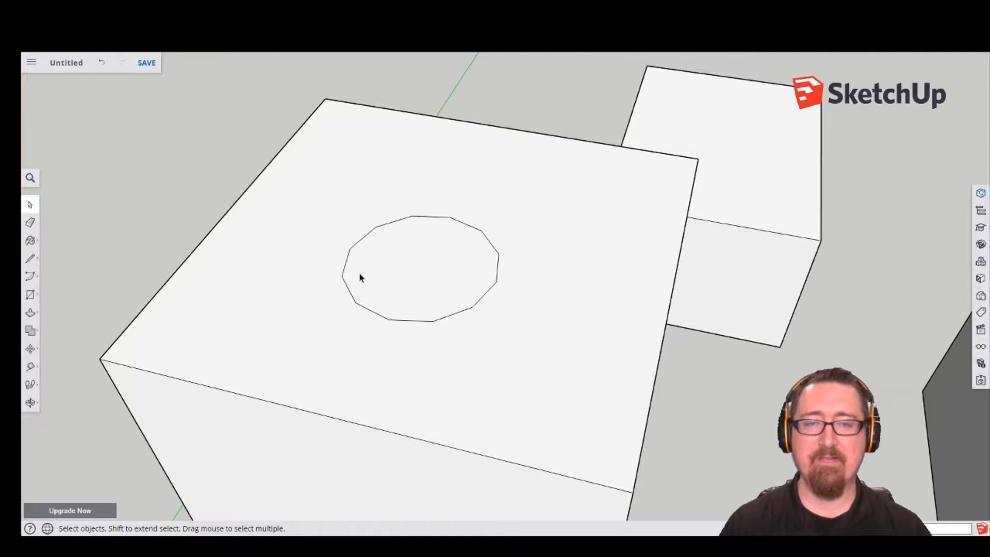
click(421, 265)
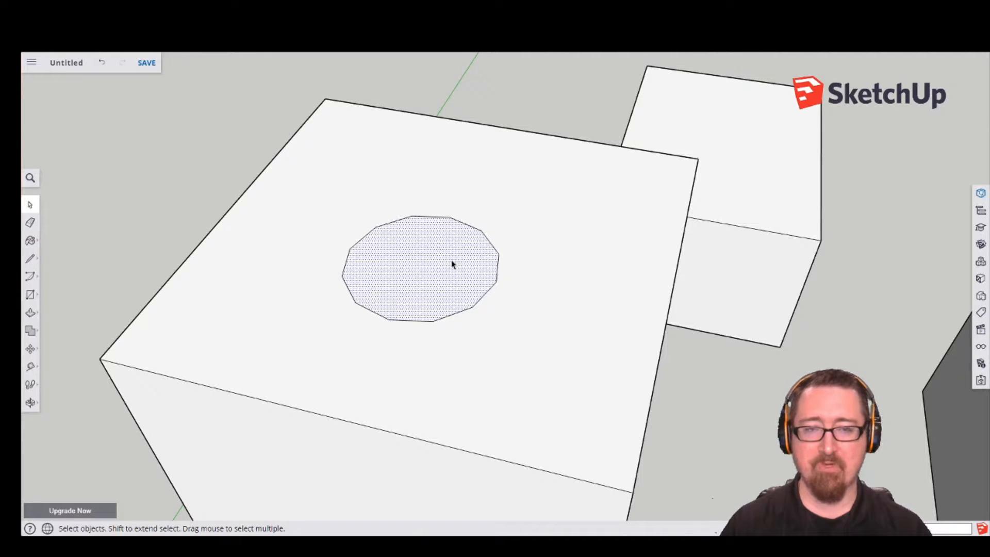
click(755, 162)
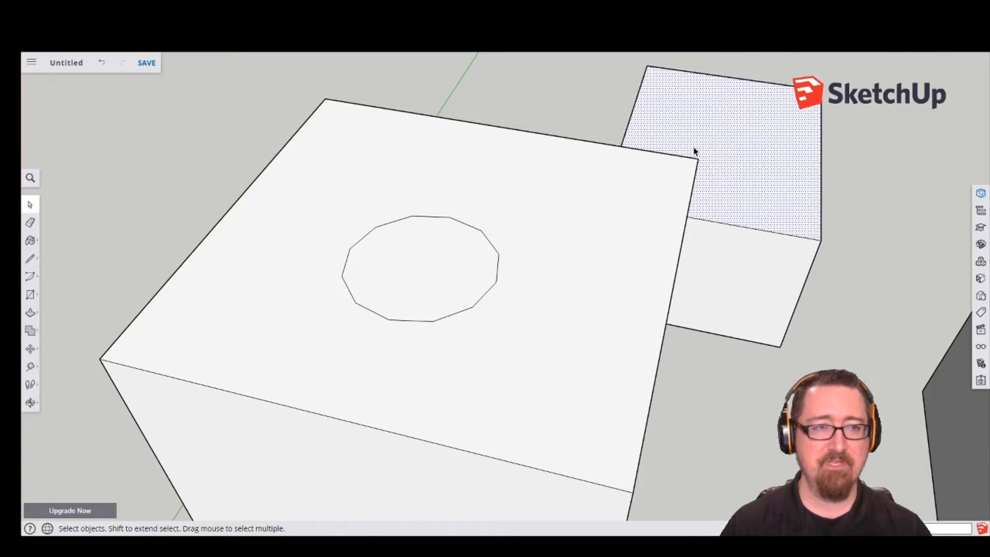
click(612, 247)
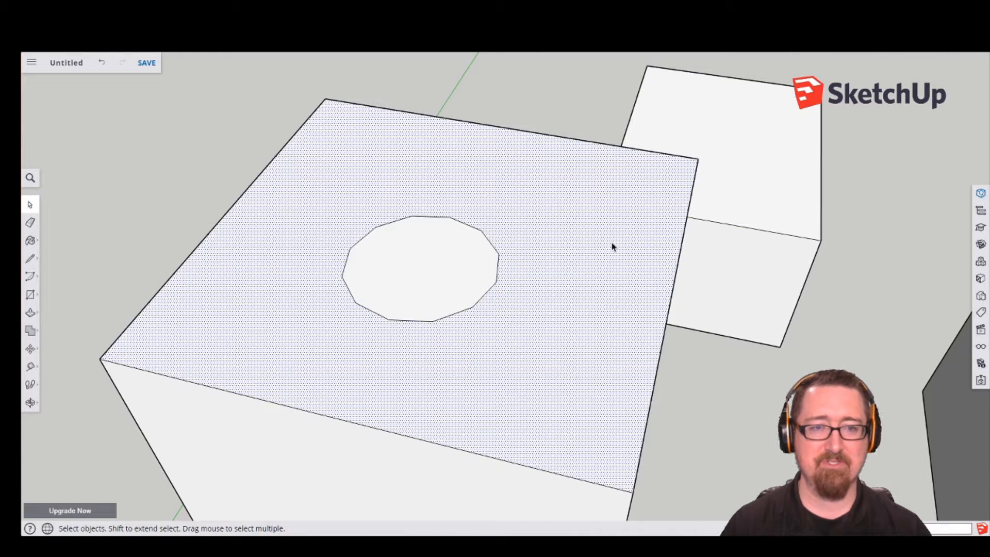
click(253, 431)
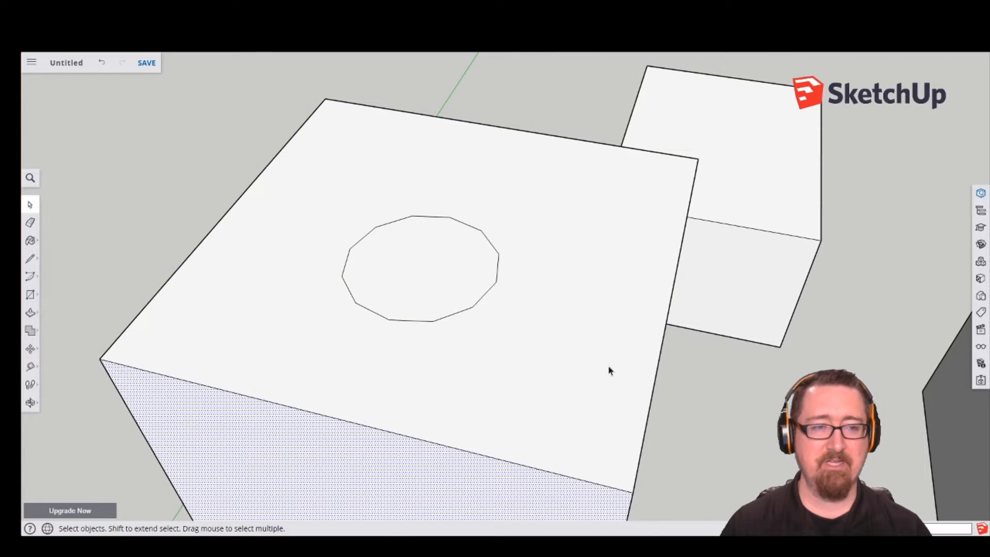
click(734, 286)
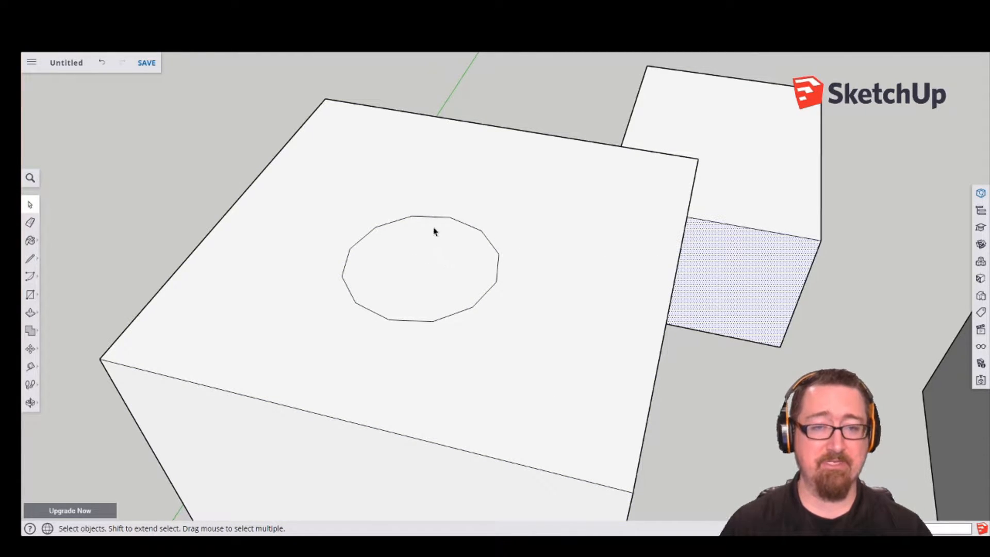
Select the circular face on the near box's top together with its bounding edges, and clear the selection.
click(417, 268)
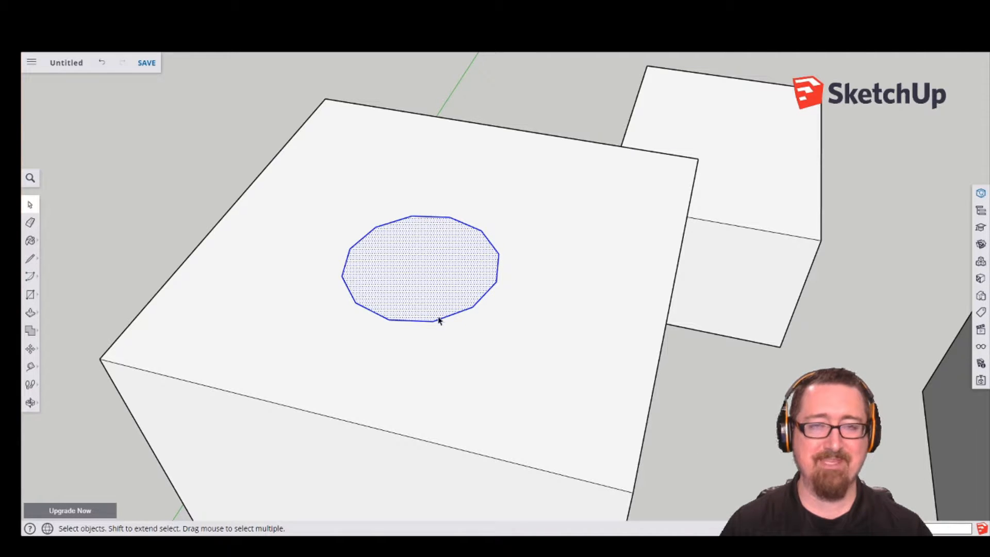
click(536, 99)
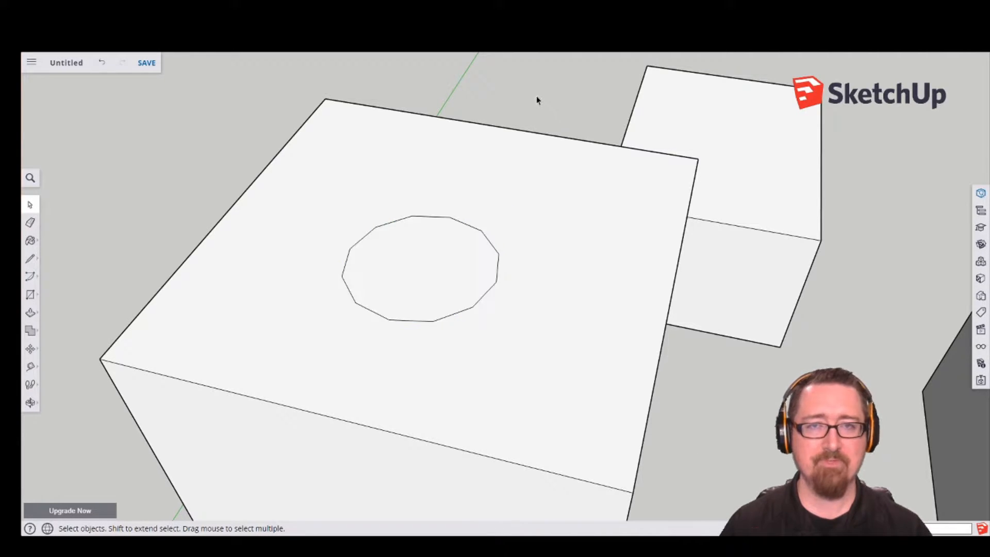
click(422, 251)
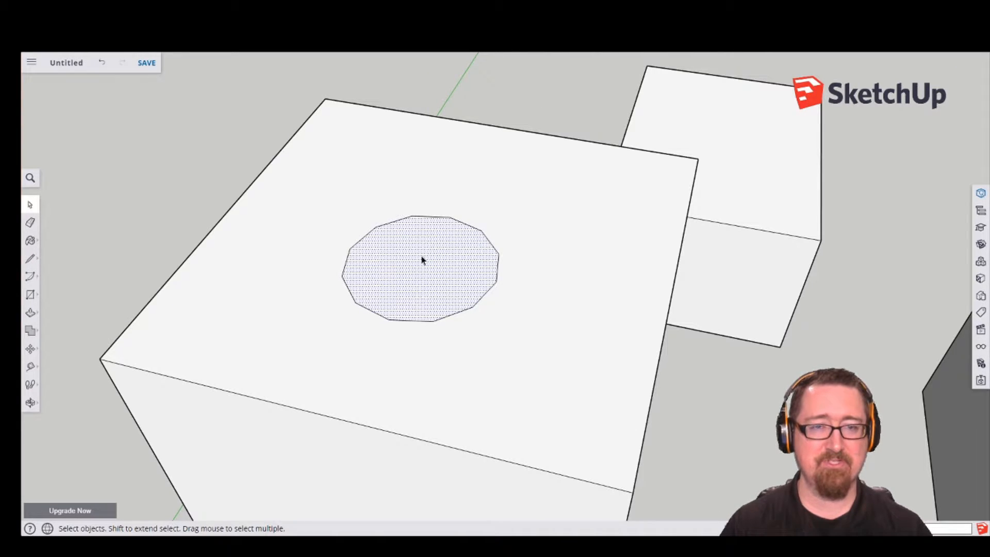
double_click(422, 259)
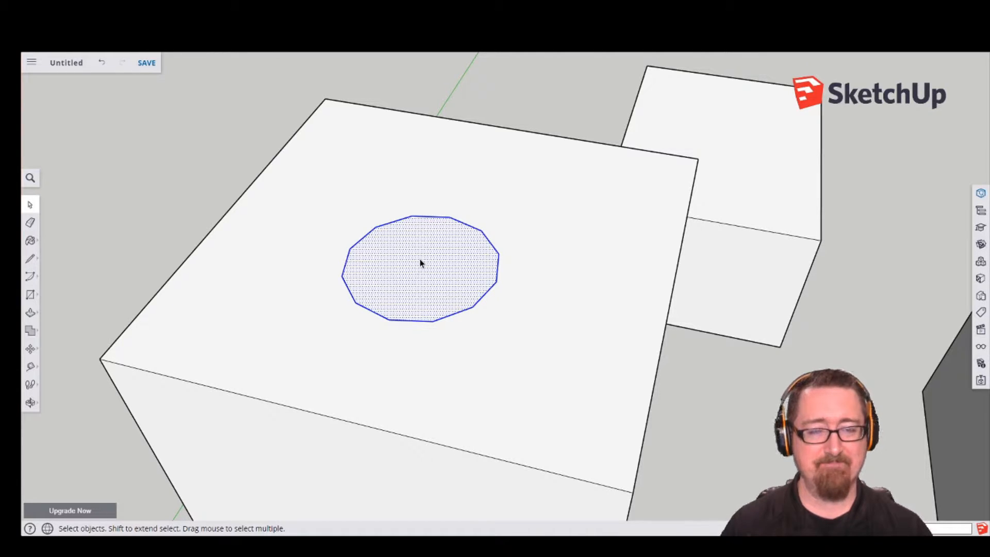
click(709, 360)
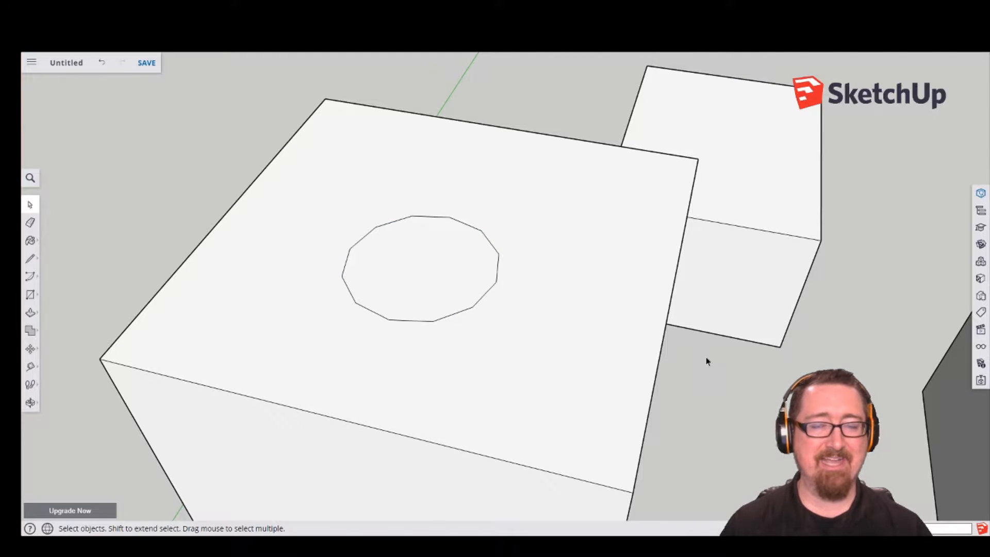
Select all geometry connected to the near box's top circular face, check the box's other sides, and clear the selection.
triple_click(425, 273)
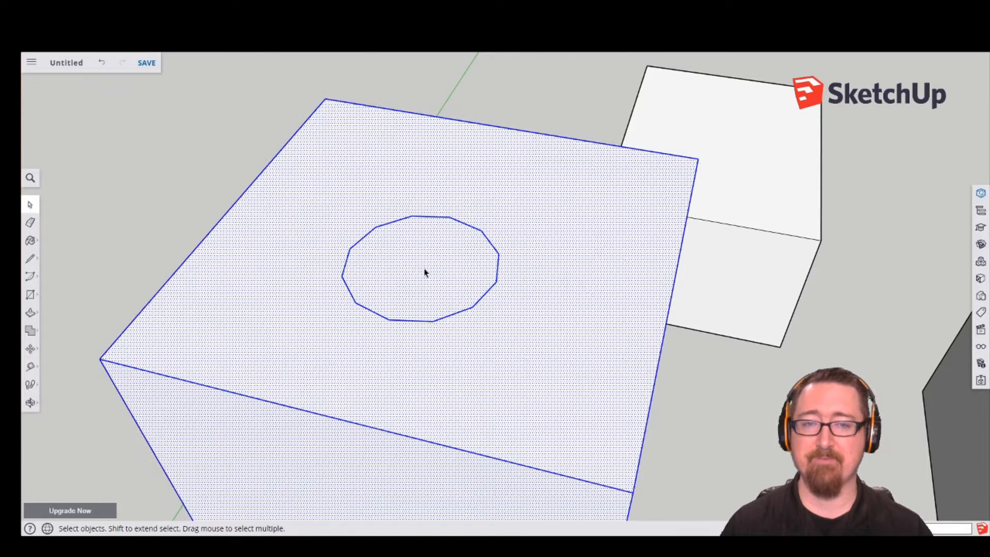
scroll(428, 276, down, 5)
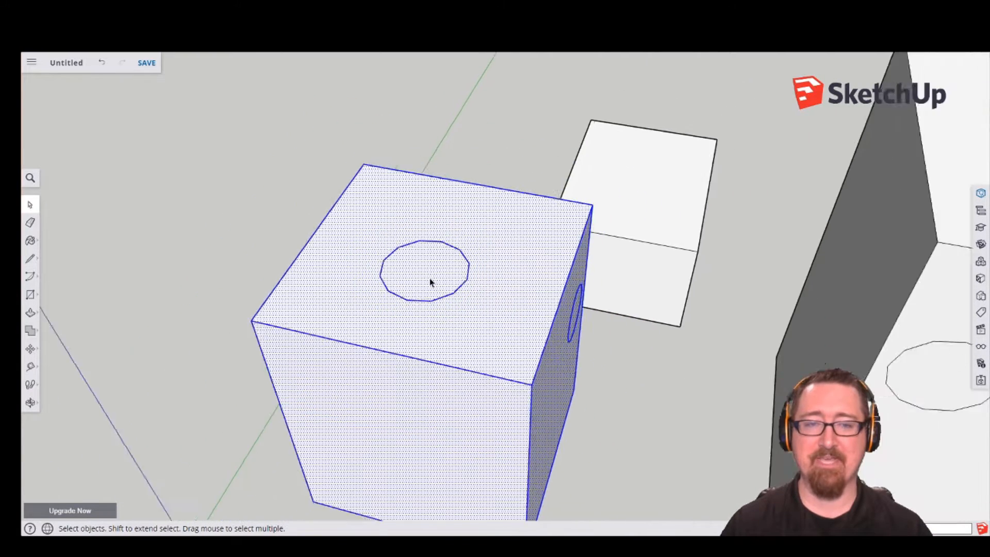
middle_drag(507, 397, 307, 407)
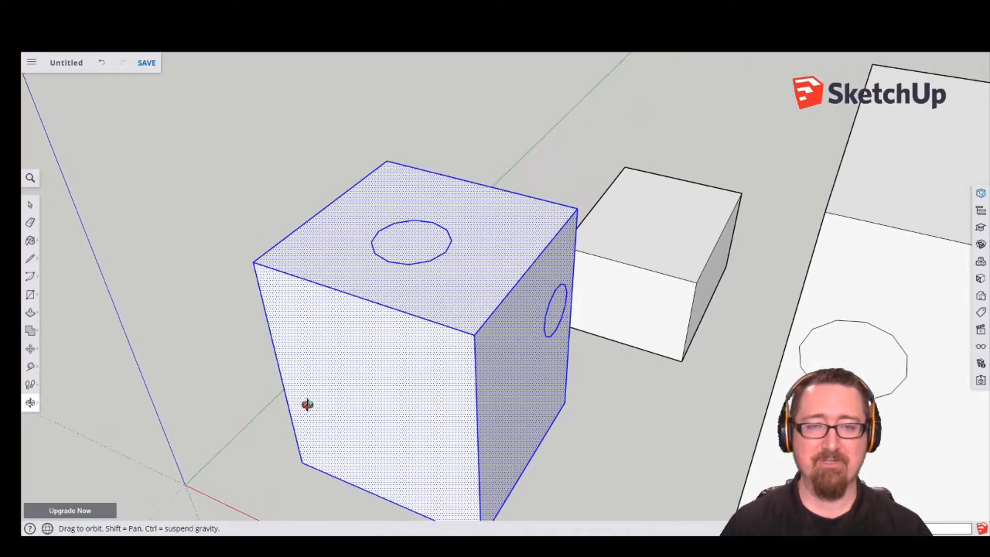
click(289, 208)
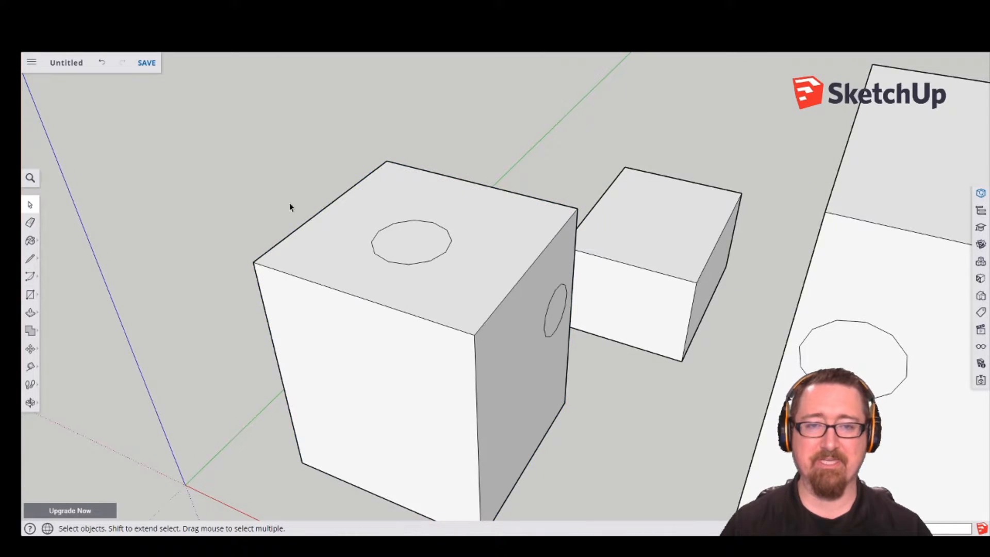
Select the top circular face, extend the selection to its edges and to all connected geometry of the box, and clear it.
click(411, 244)
scroll(411, 244, up, 3)
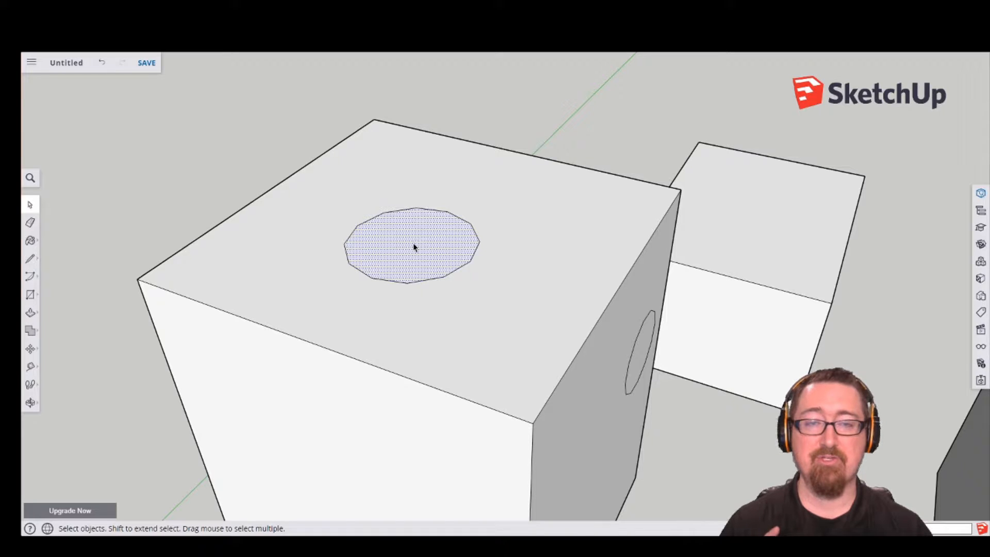
double_click(414, 244)
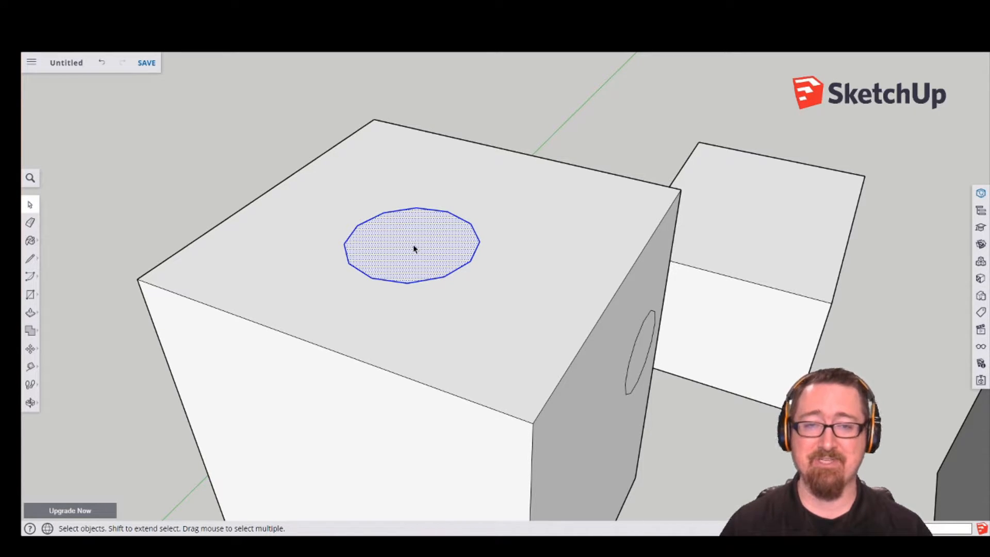
triple_click(413, 244)
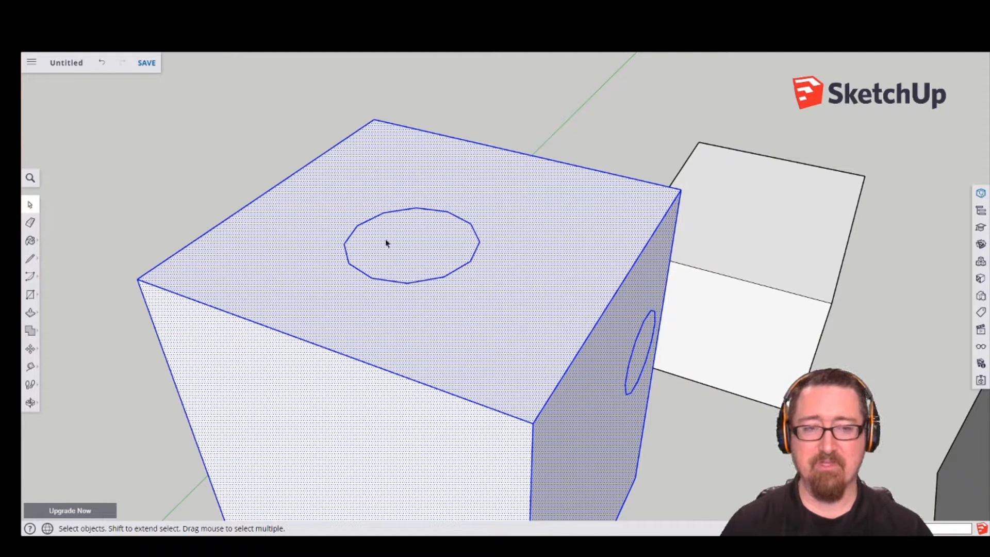
click(252, 170)
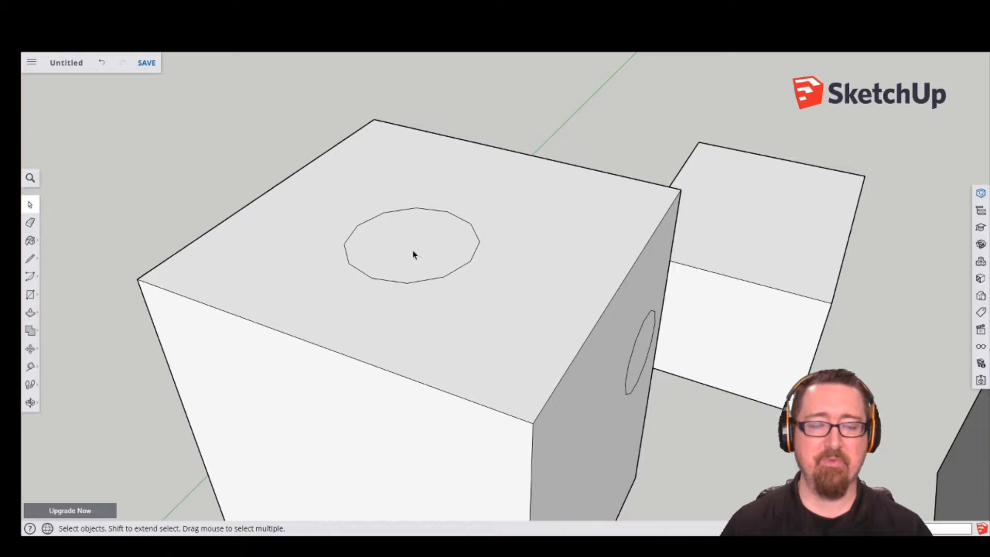
Window-select the left part of the box with two circles, ending the selection window partway across its top circle.
scroll(423, 250, down, 6)
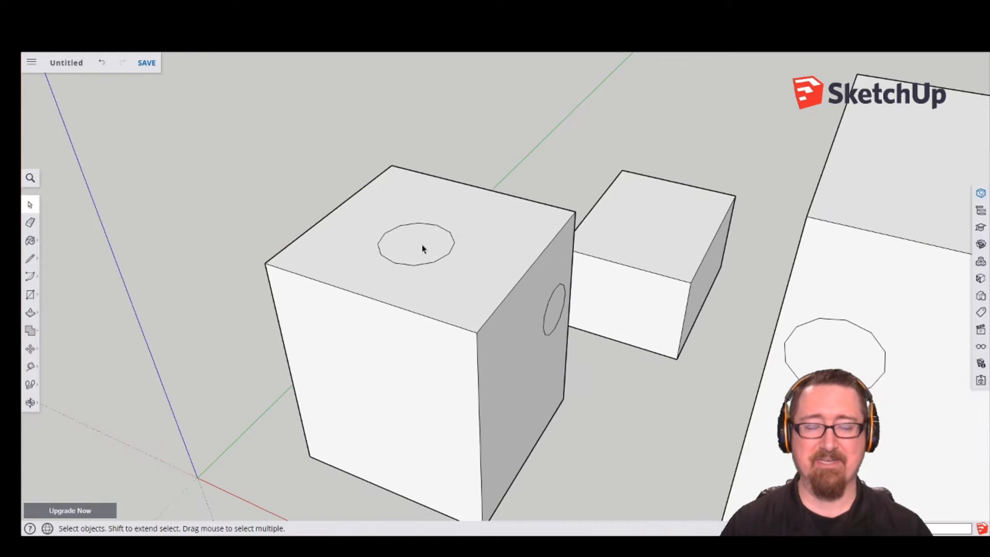
middle_drag(413, 257, 376, 194)
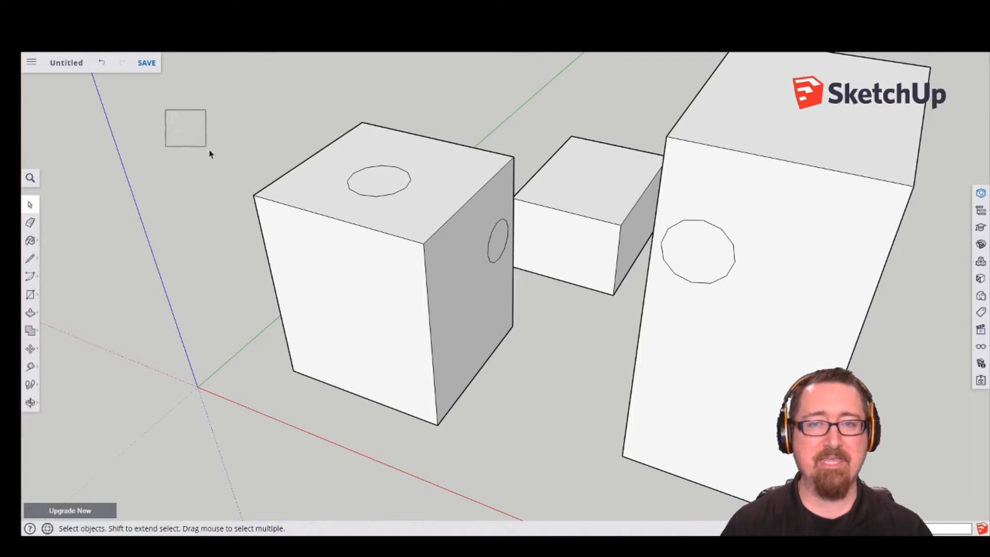
drag(209, 150, 545, 450)
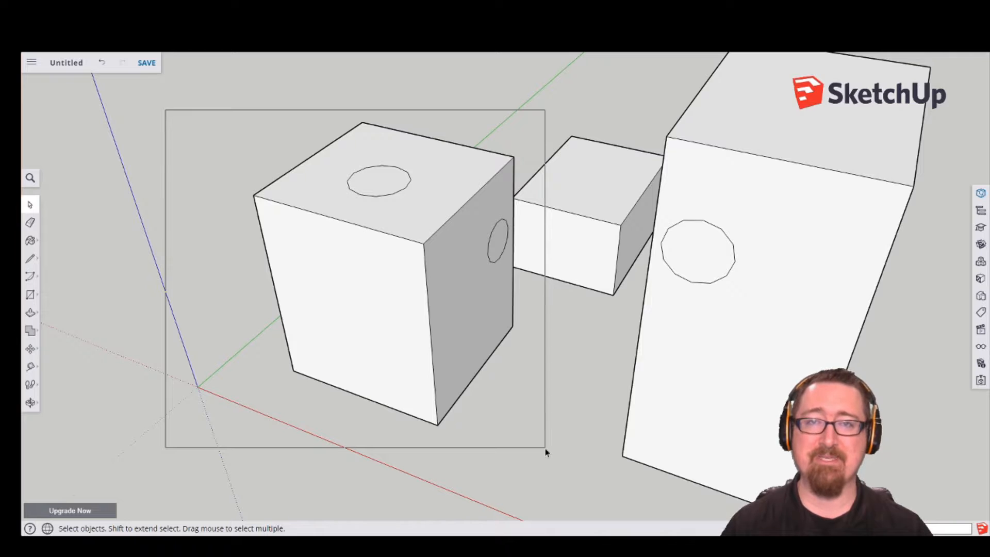
drag(546, 453, 386, 447)
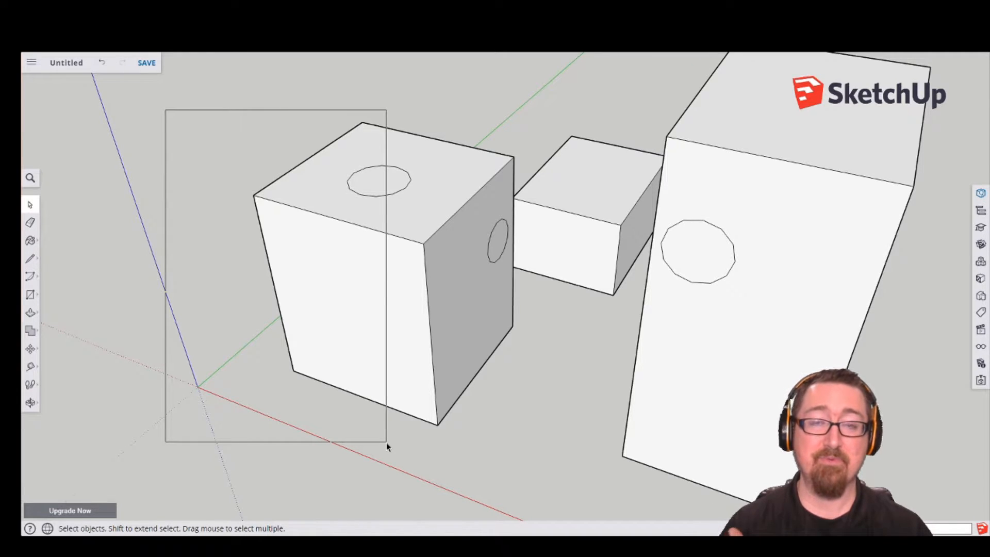
drag(386, 443, 386, 443)
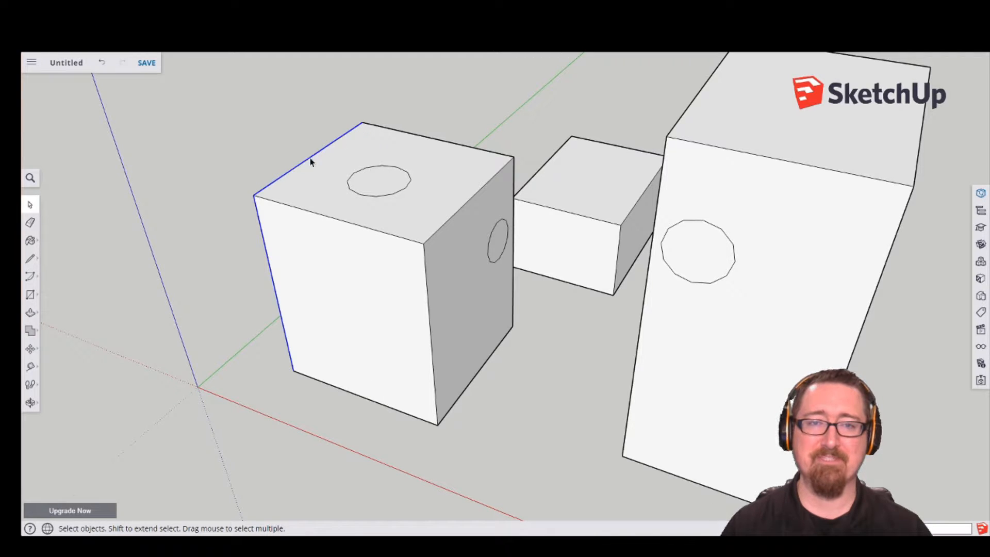
Window-select the same box's left edges and its entire top circle, leaving the front vertical edge outside, and clear the selection.
drag(150, 83, 417, 455)
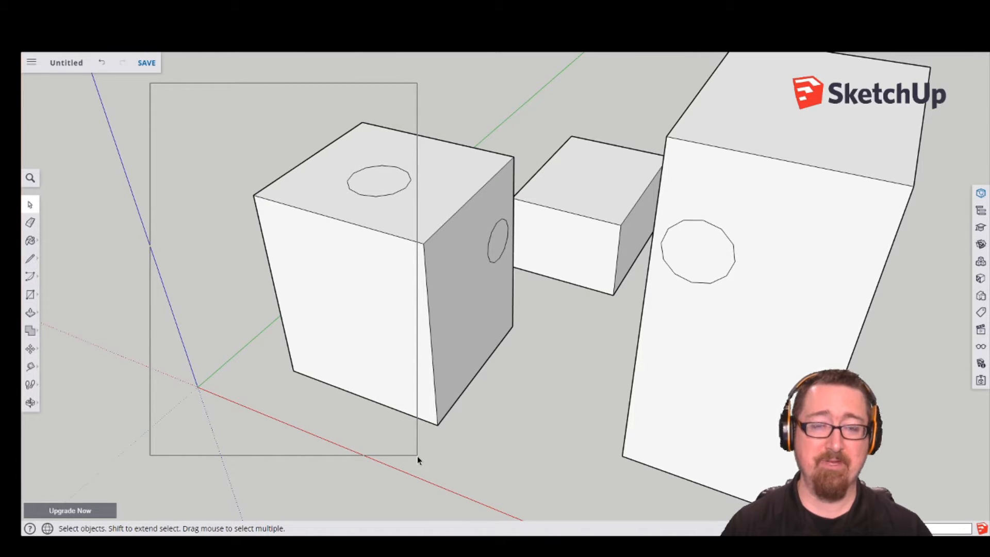
drag(417, 456, 417, 455)
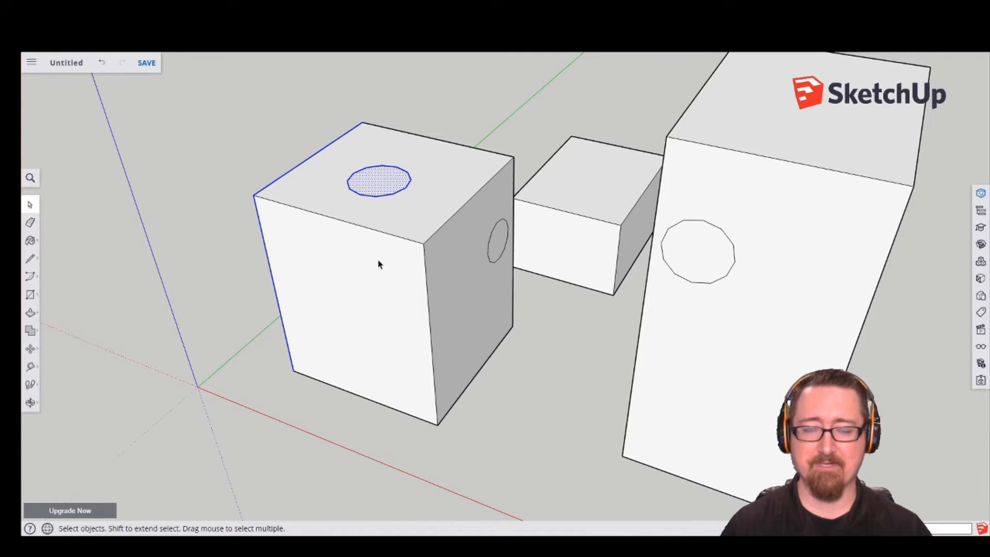
click(190, 409)
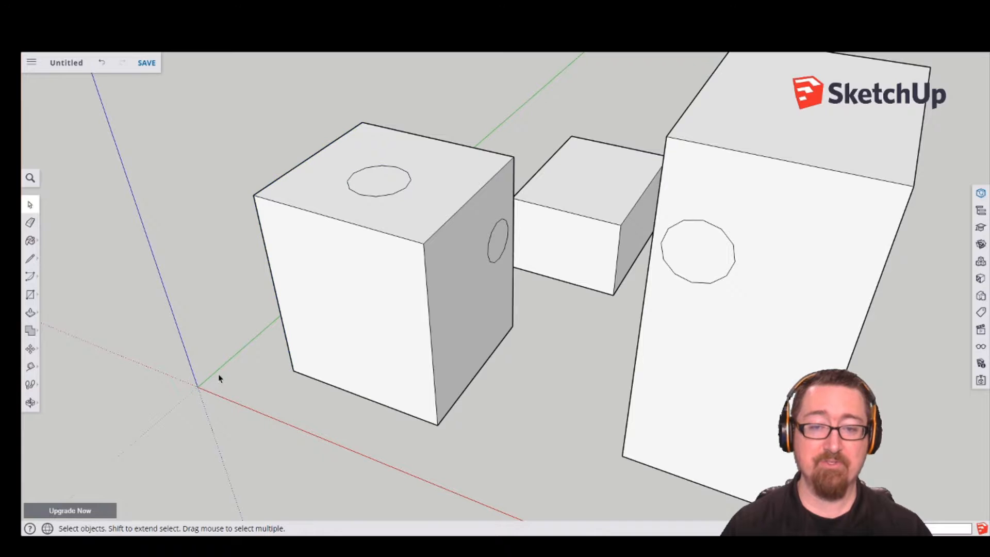
Window-select the left part of the box including its top circle, examine which hidden back geometry is selected, and clear the selection.
drag(193, 73, 410, 471)
middle_drag(235, 387, 655, 306)
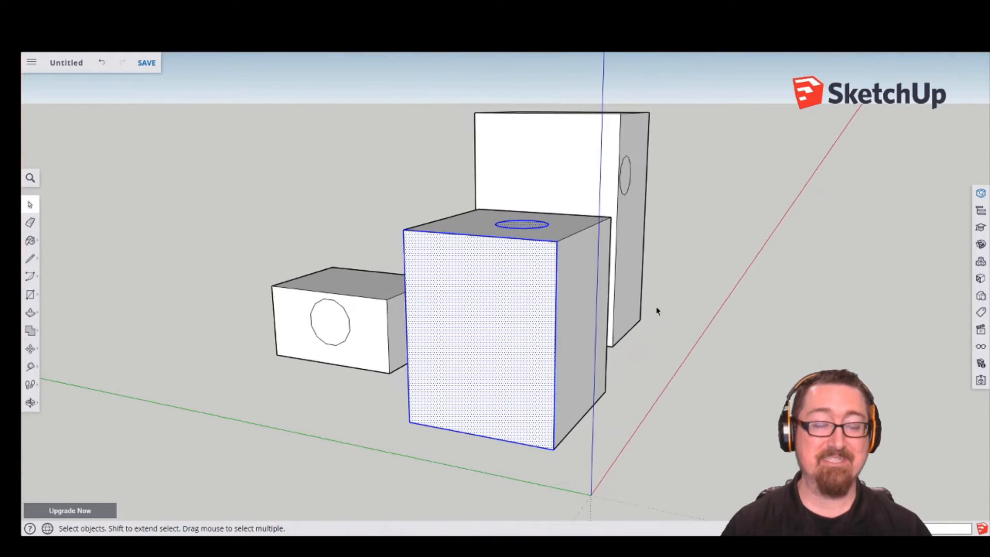
middle_drag(631, 402, 490, 413)
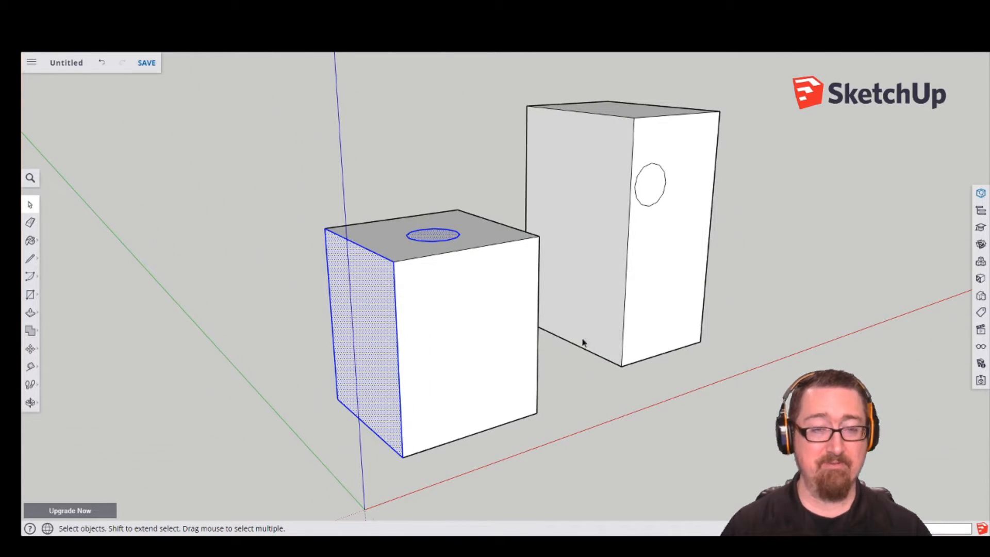
click(567, 372)
middle_drag(567, 372, 311, 411)
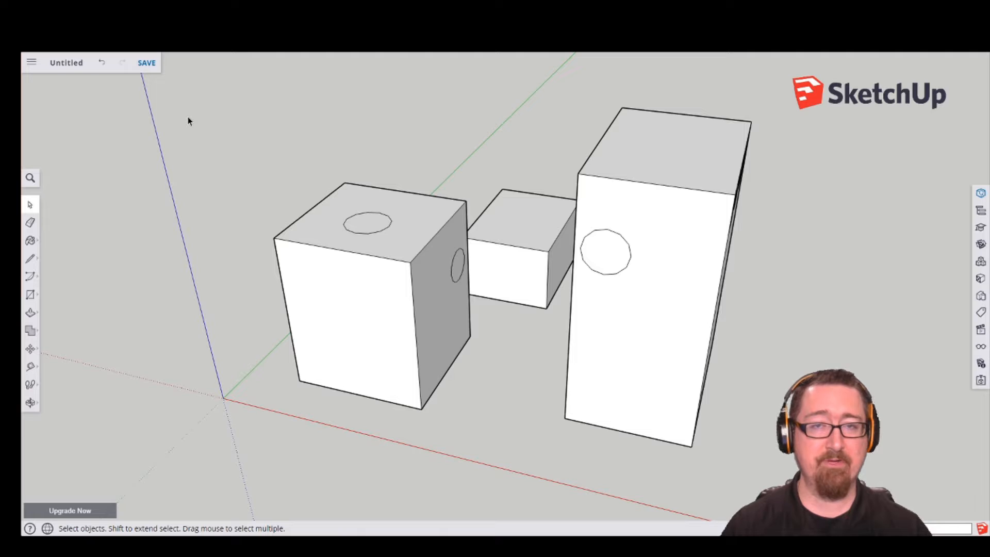
Window-select the box's left part with its top circle, repeat with a wider window across the box, clearing the selection each time.
drag(188, 117, 401, 439)
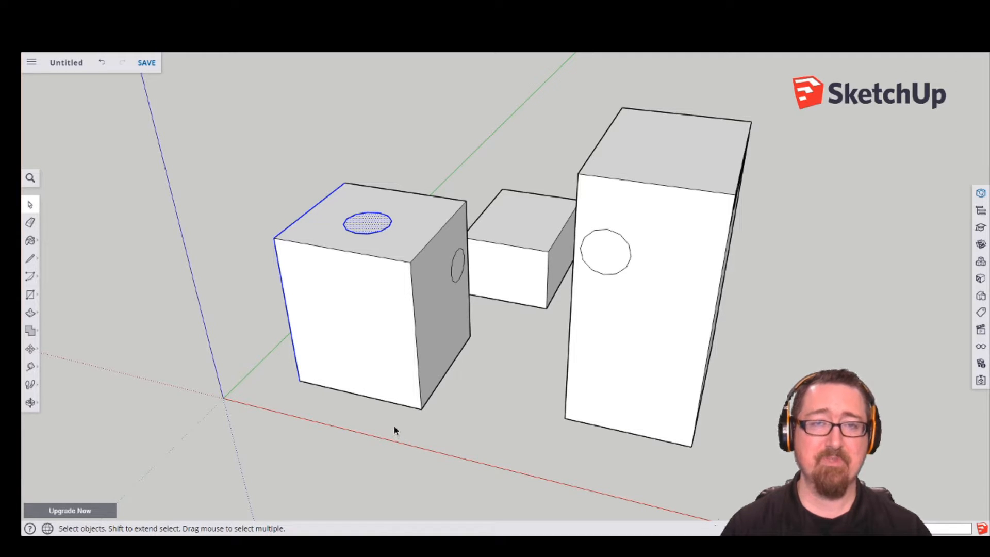
click(224, 226)
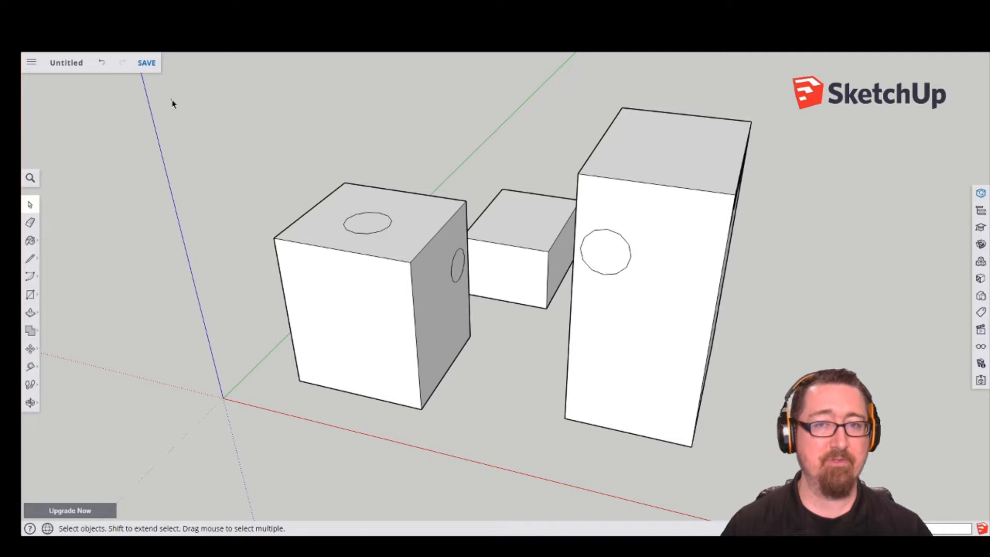
drag(172, 100, 535, 385)
click(486, 145)
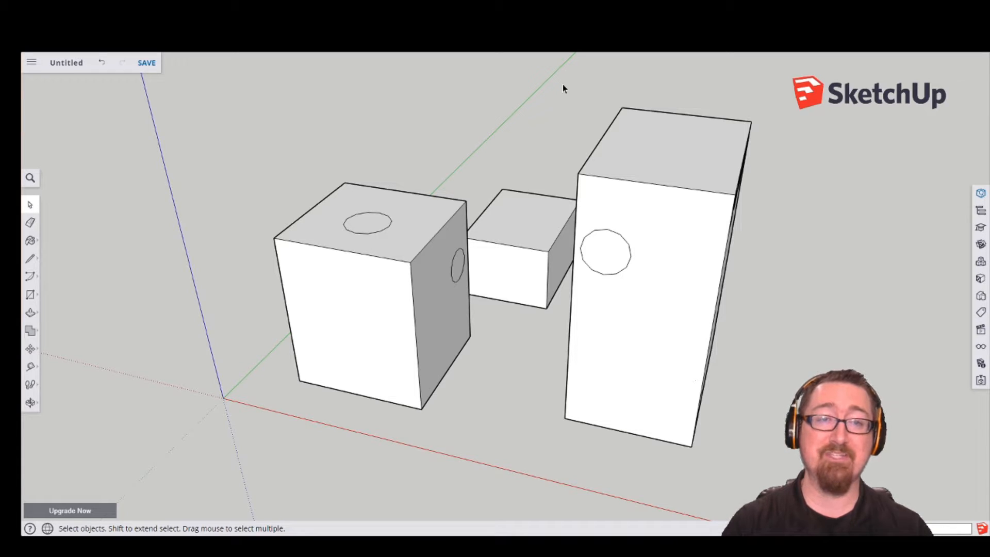
Make a crossing selection that touches both the box with two circles and the small box, and clear the selection.
drag(503, 105, 210, 413)
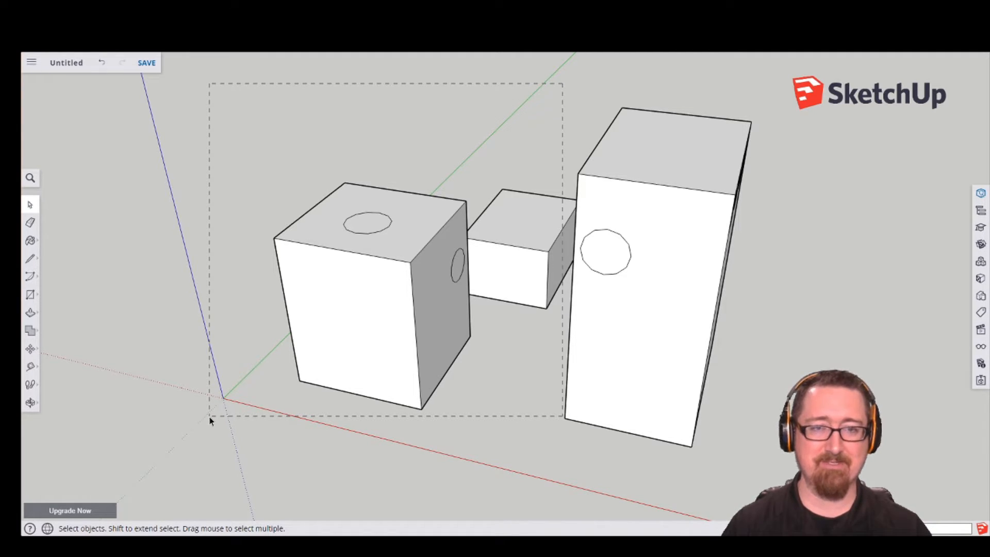
drag(209, 416, 209, 416)
click(272, 115)
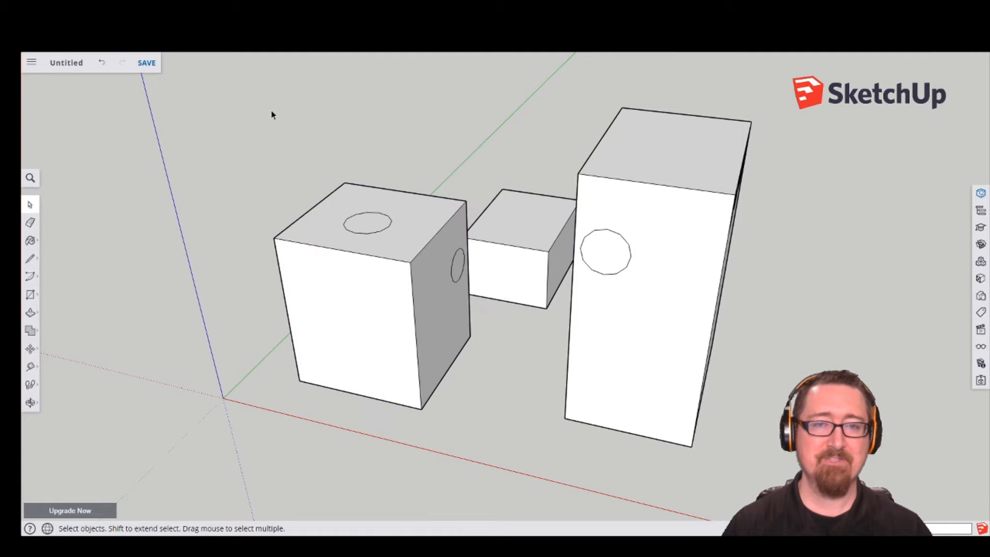
Window-select the left part of the box with two circles, enclosing the left edges and the top circle, and clear the selection.
drag(184, 128, 401, 436)
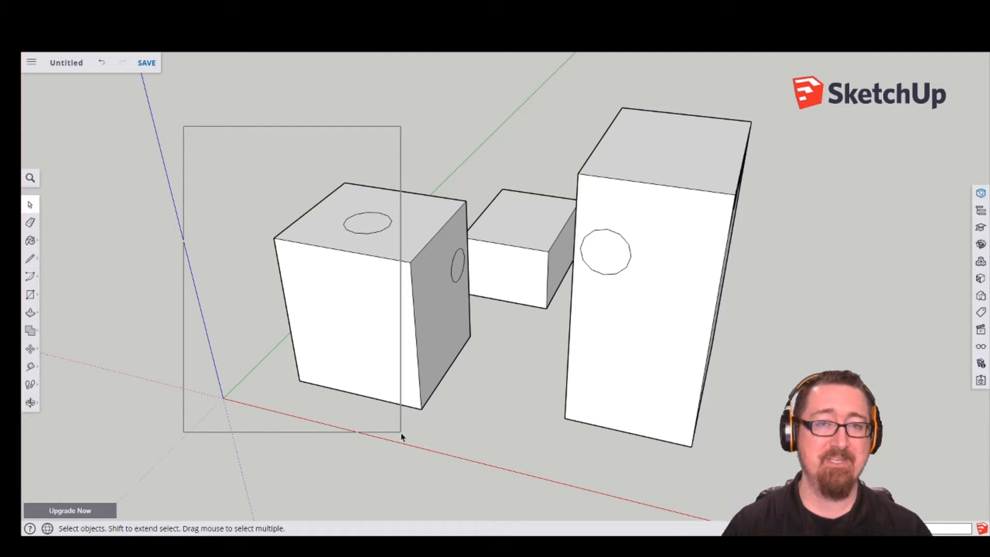
drag(401, 436, 401, 436)
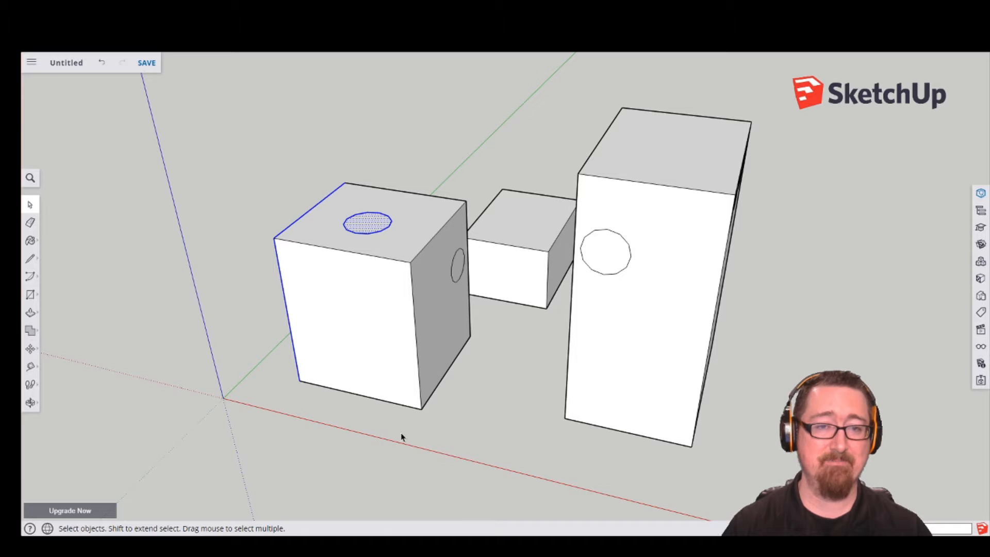
click(401, 437)
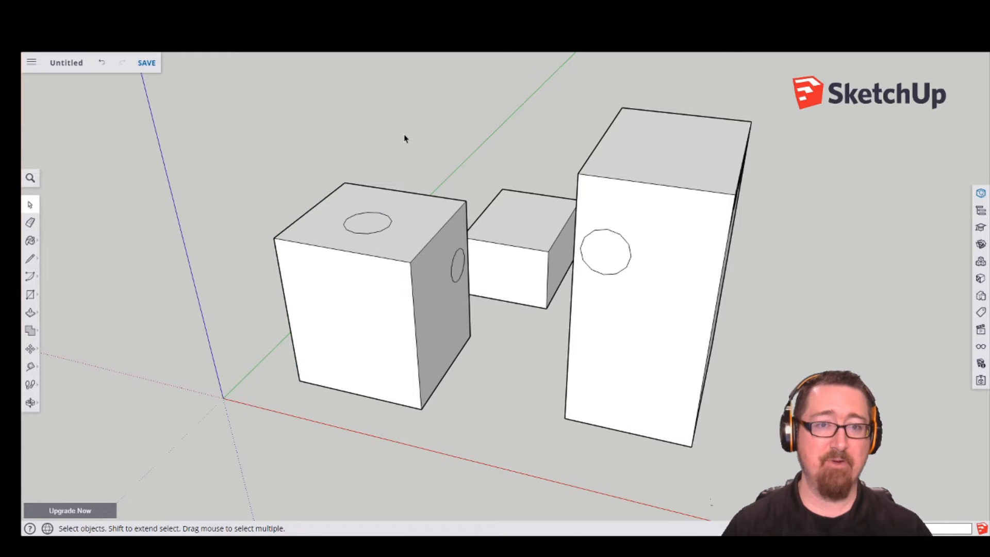
Make a crossing selection over that same left part and top circle of the box, repeat it once, and clear the selection each time.
drag(399, 216, 218, 431)
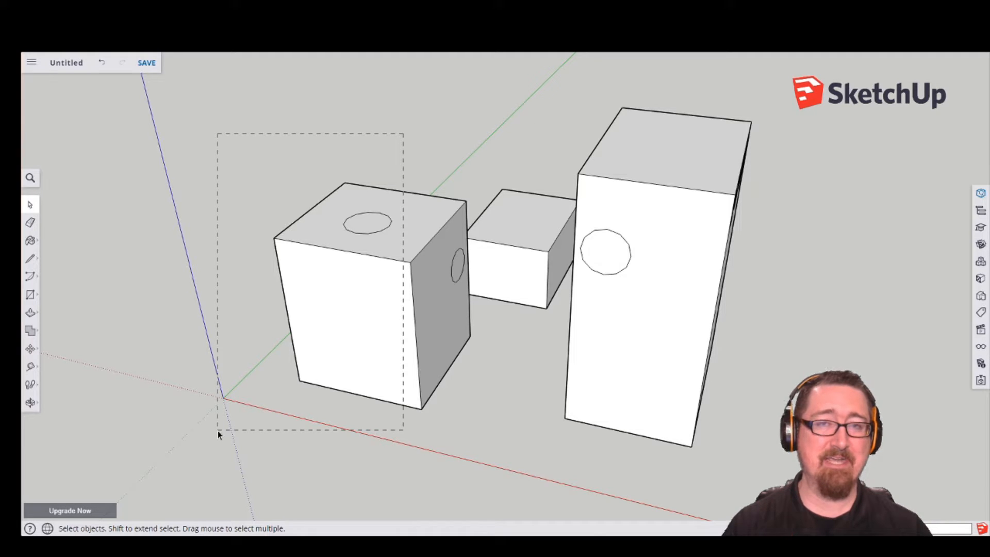
drag(217, 431, 217, 431)
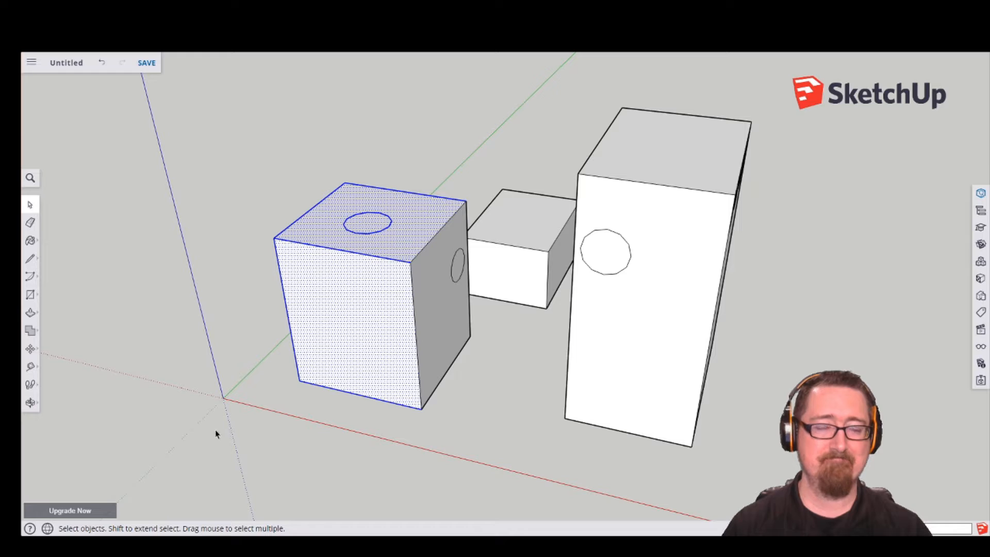
click(384, 118)
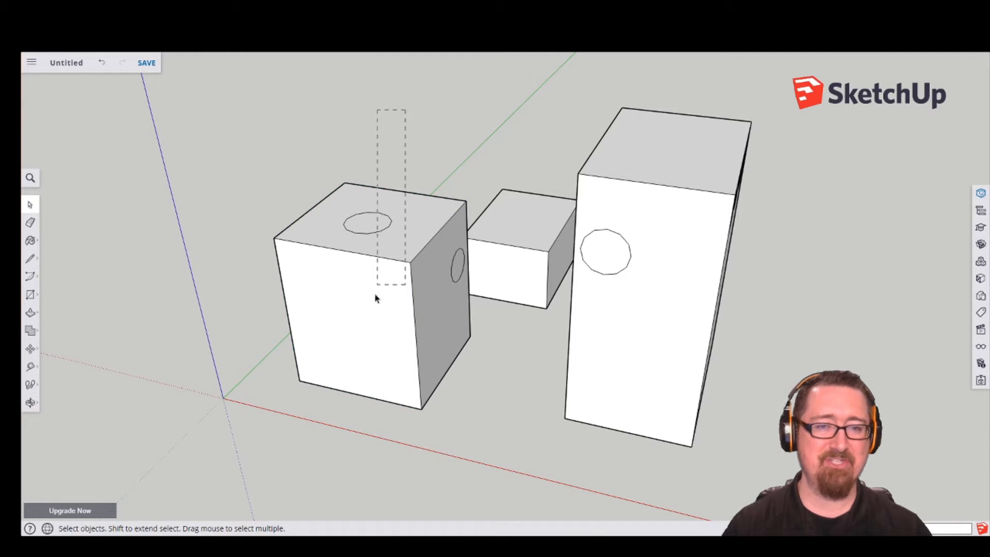
drag(374, 295, 268, 423)
drag(205, 426, 206, 427)
click(193, 94)
Compare window selections with a crossing selection over the left part of the box with two circles, and clear the selection.
drag(192, 95, 398, 442)
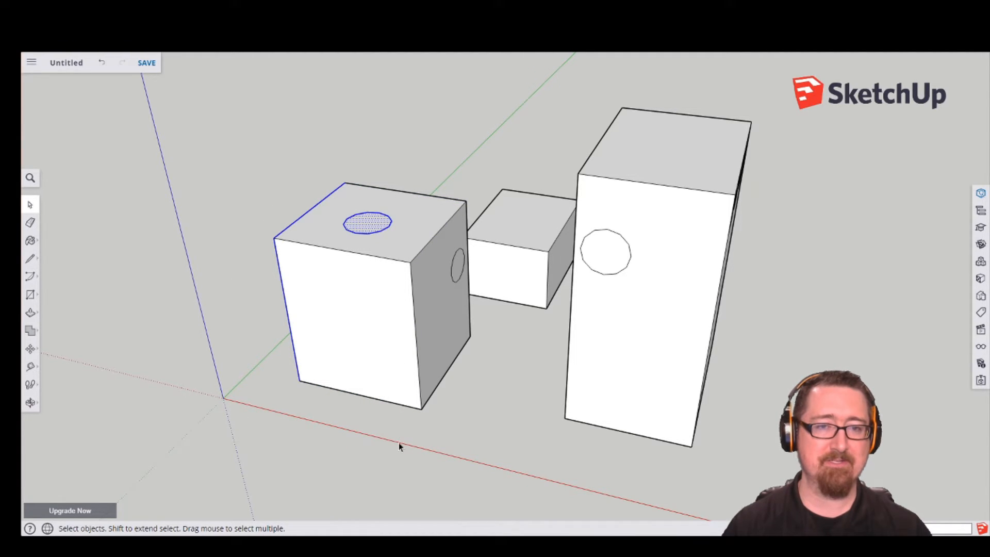
click(207, 230)
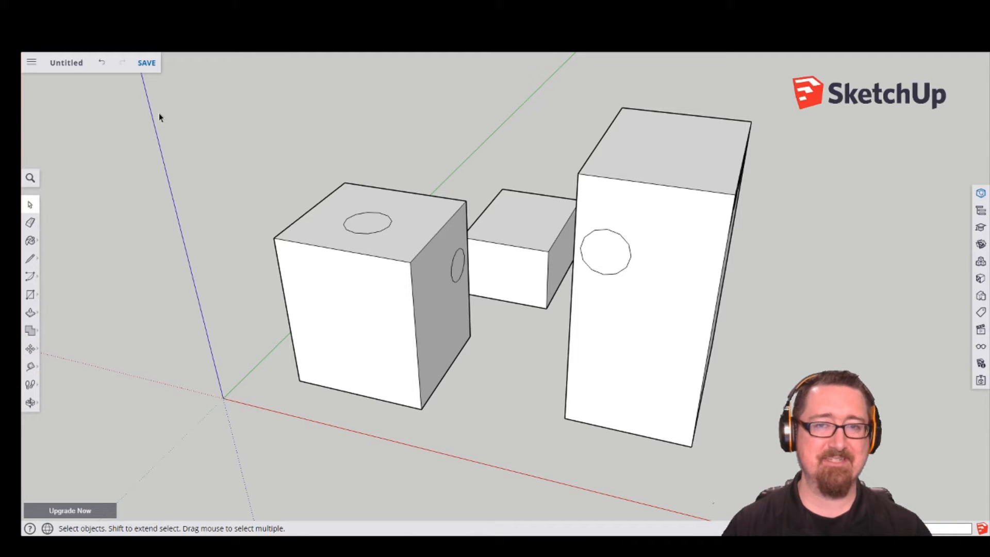
drag(159, 113, 403, 444)
drag(401, 444, 401, 444)
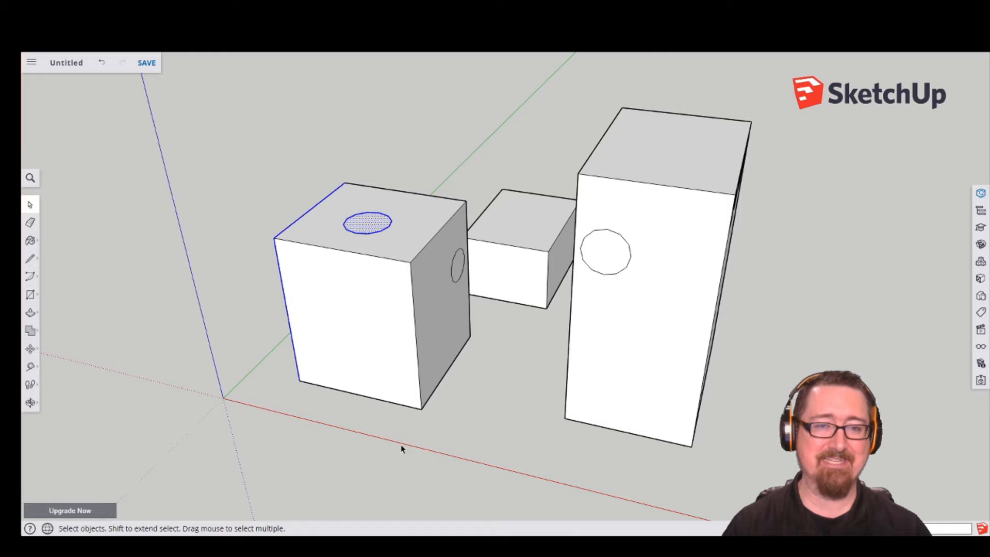
drag(399, 130, 210, 428)
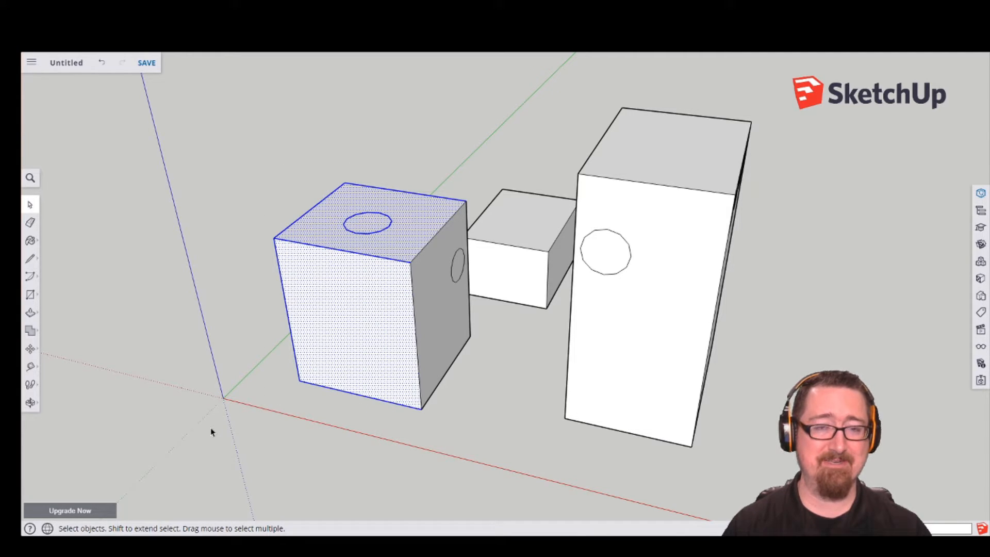
click(216, 398)
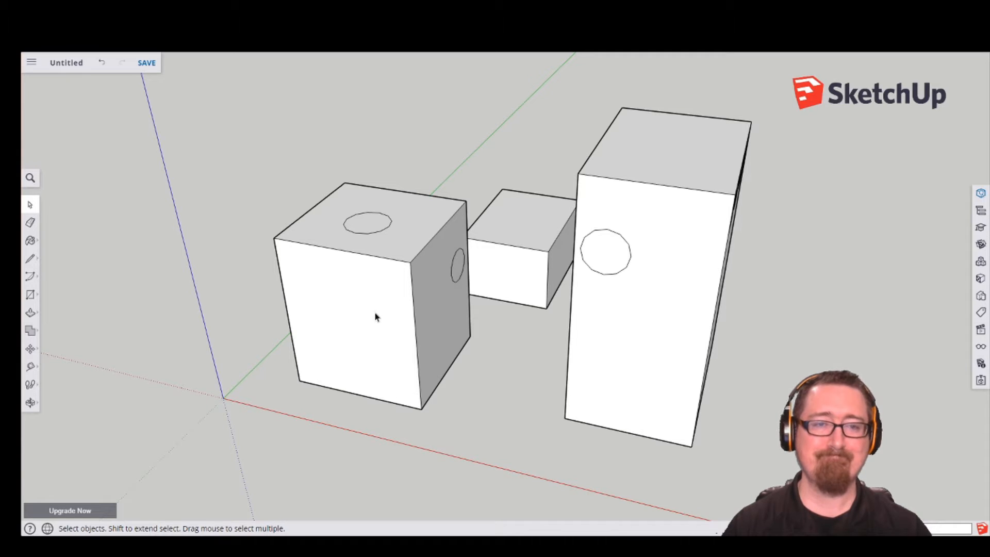
Push/Pull the circle on the box's side face into a cylinder that reaches the adjacent face of the tall box.
middle_drag(488, 444, 514, 283)
scroll(461, 256, up, 3)
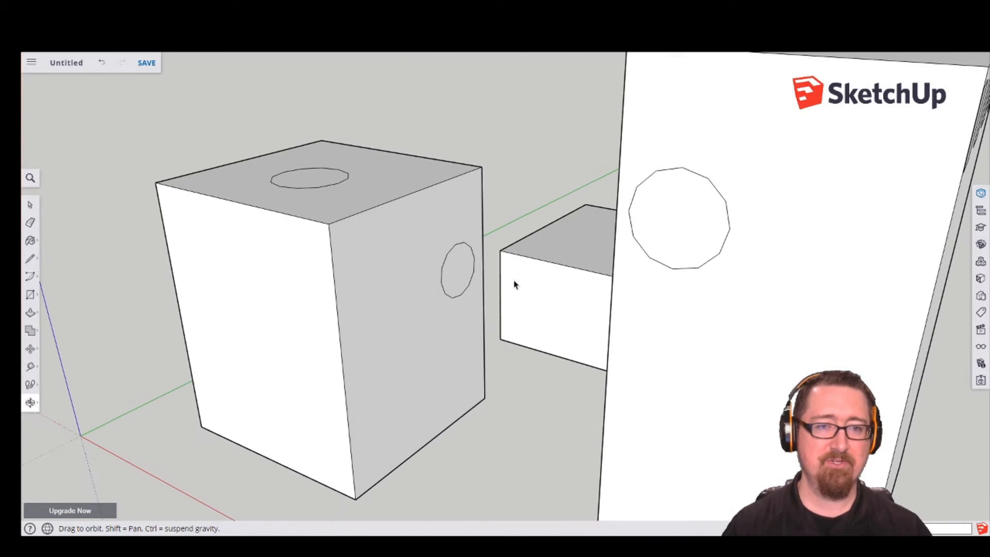
double_click(457, 268)
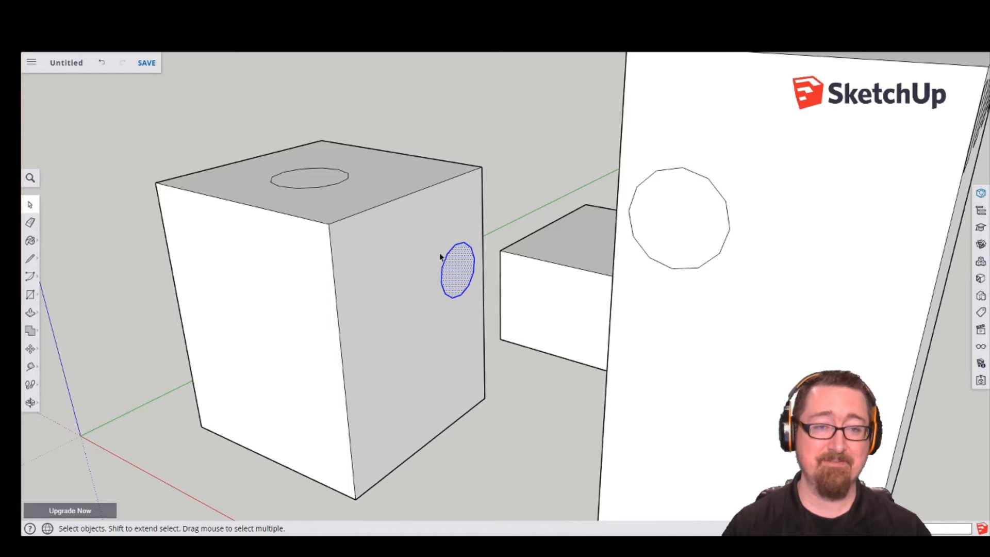
click(30, 314)
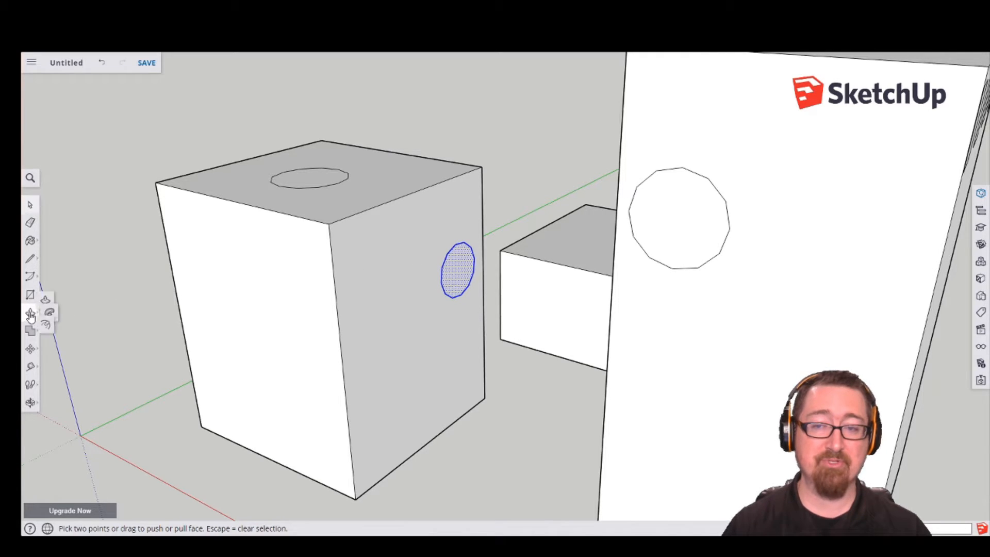
click(456, 285)
middle_drag(459, 294, 577, 311)
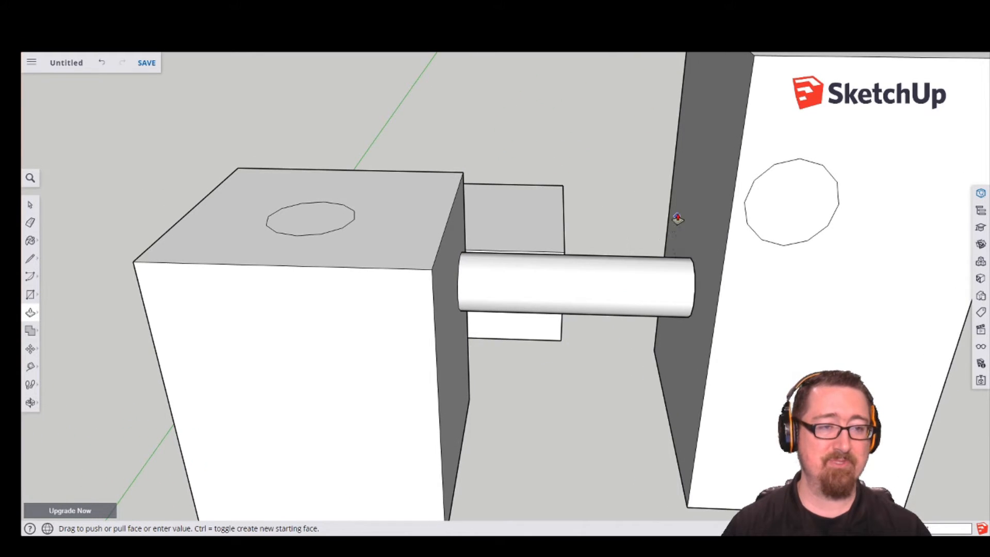
click(703, 200)
Push/Pull the circle on the top face of the same box upward into a short vertical cylinder.
middle_drag(619, 435, 521, 464)
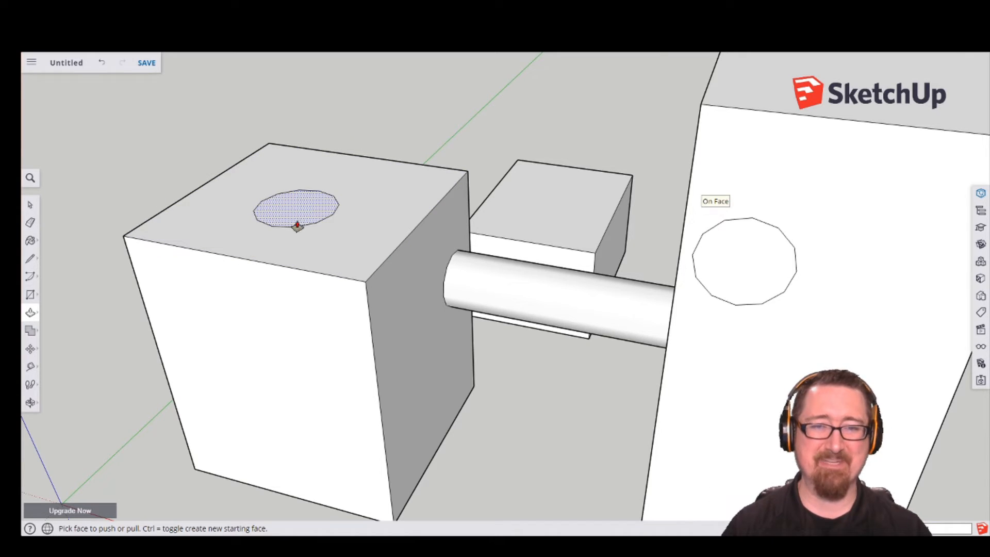
drag(298, 210, 285, 106)
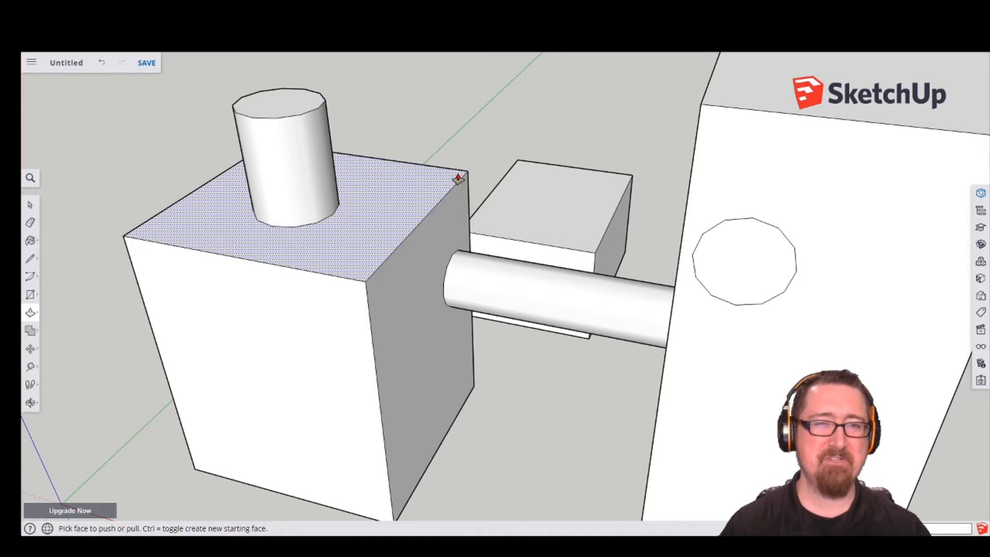
scroll(456, 183, down, 3)
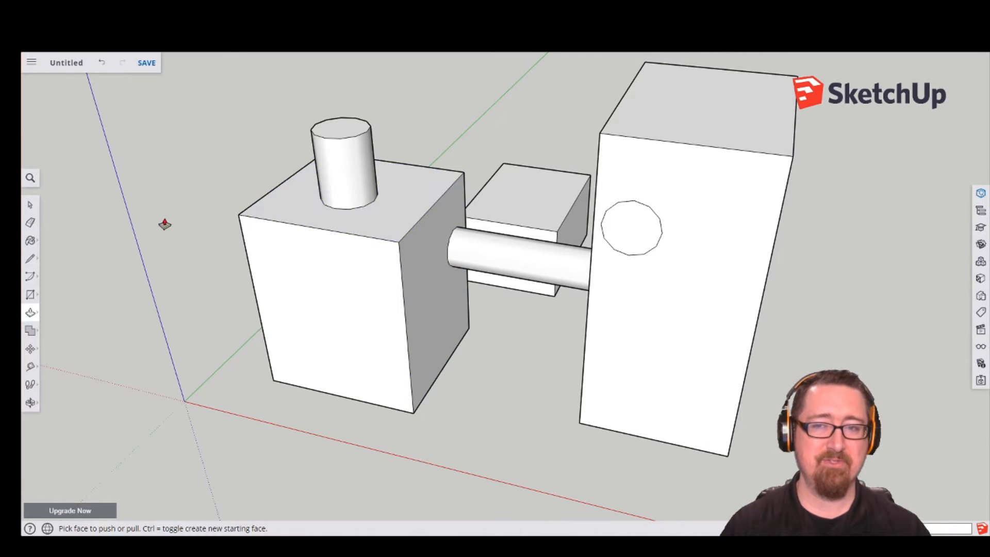
On the tall box's face with four small rectangles, select the first rectangle, select the second with its edges, and clear the selection.
click(30, 204)
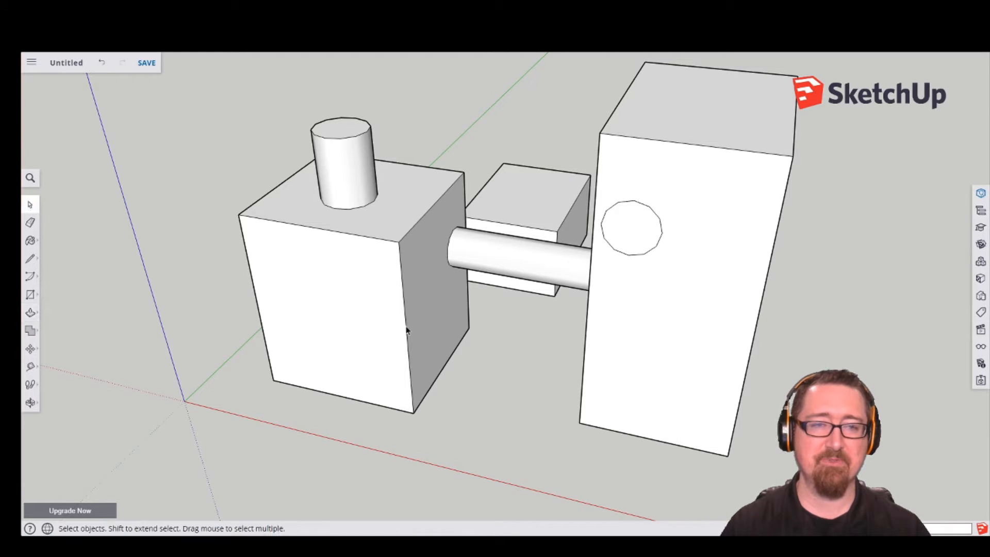
key(o)
drag(748, 380, 283, 305)
key(space)
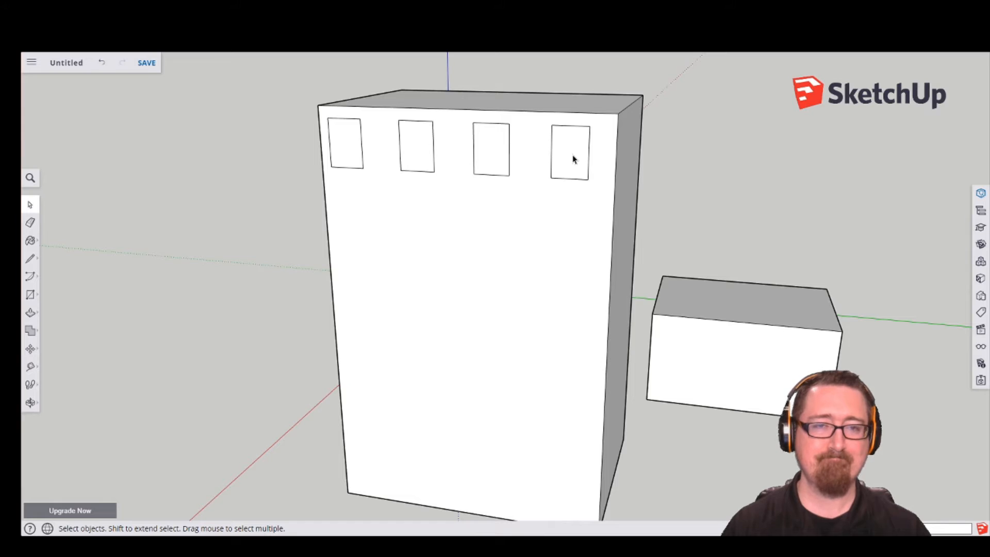
click(341, 139)
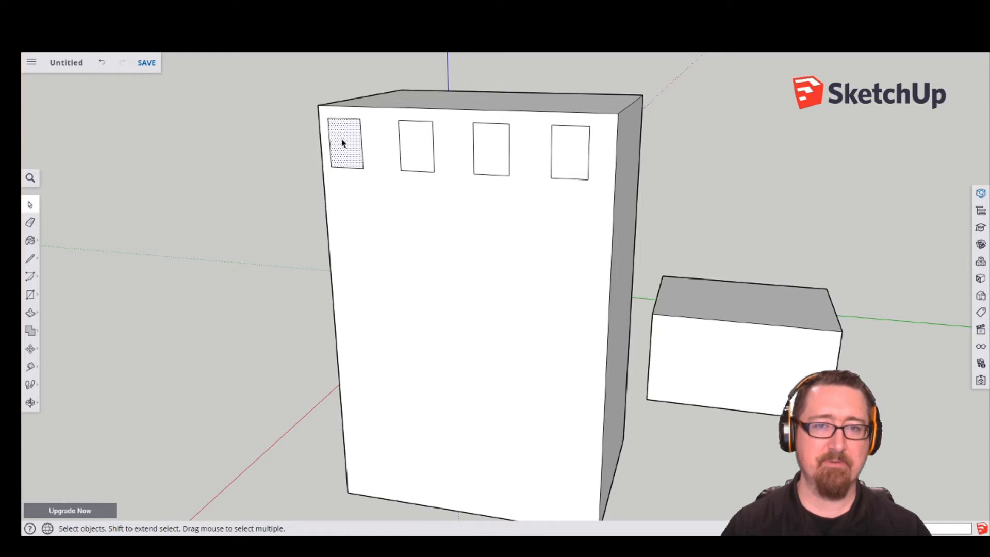
click(341, 139)
double_click(411, 147)
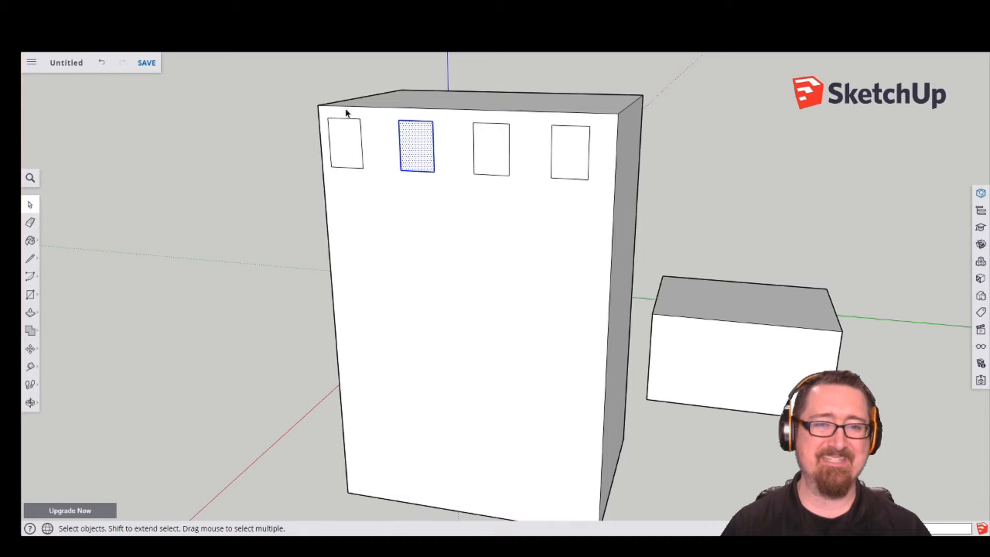
click(276, 227)
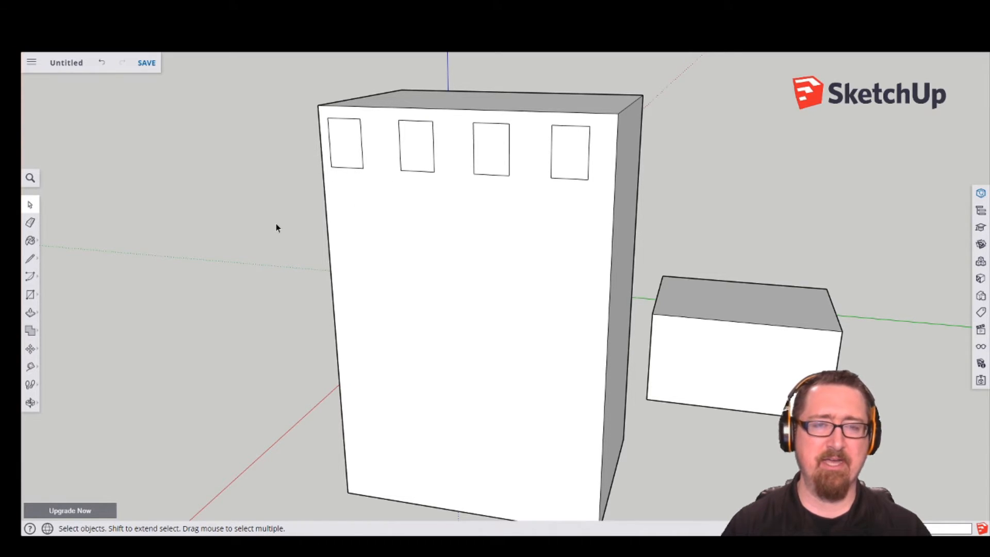
Window-select the row of four small rectangles, examine from behind which hidden geometry is also selected, and clear the selection.
middle_drag(232, 201, 279, 119)
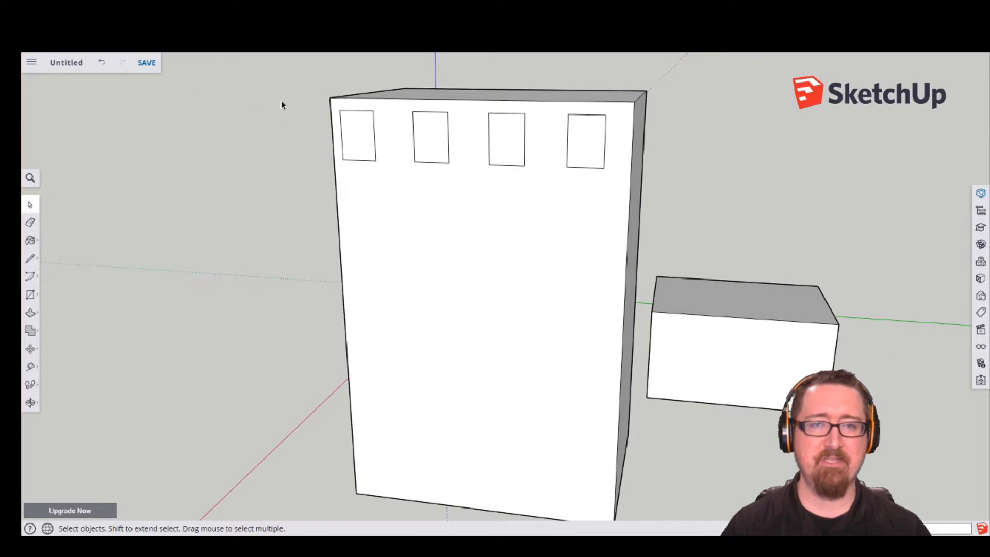
drag(280, 101, 665, 199)
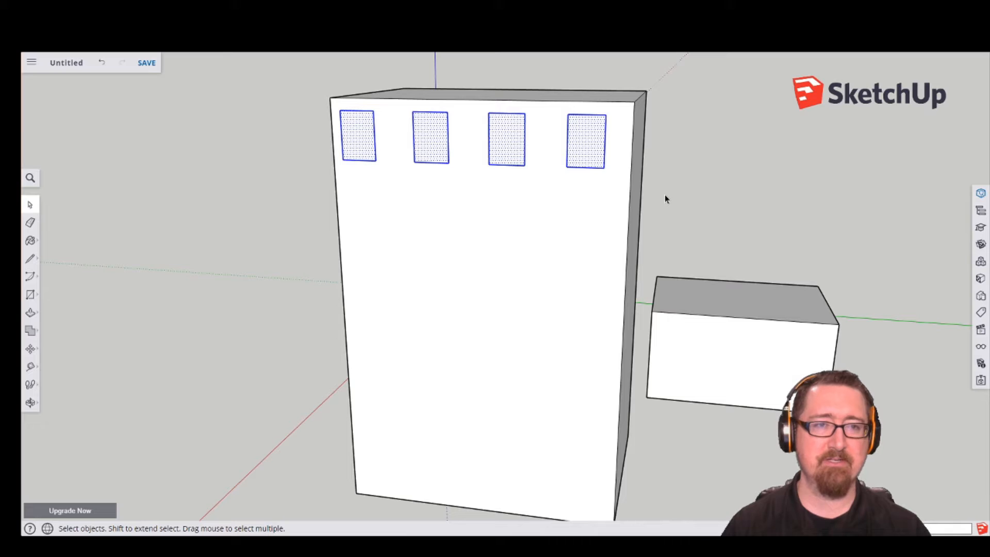
middle_drag(620, 185, 499, 338)
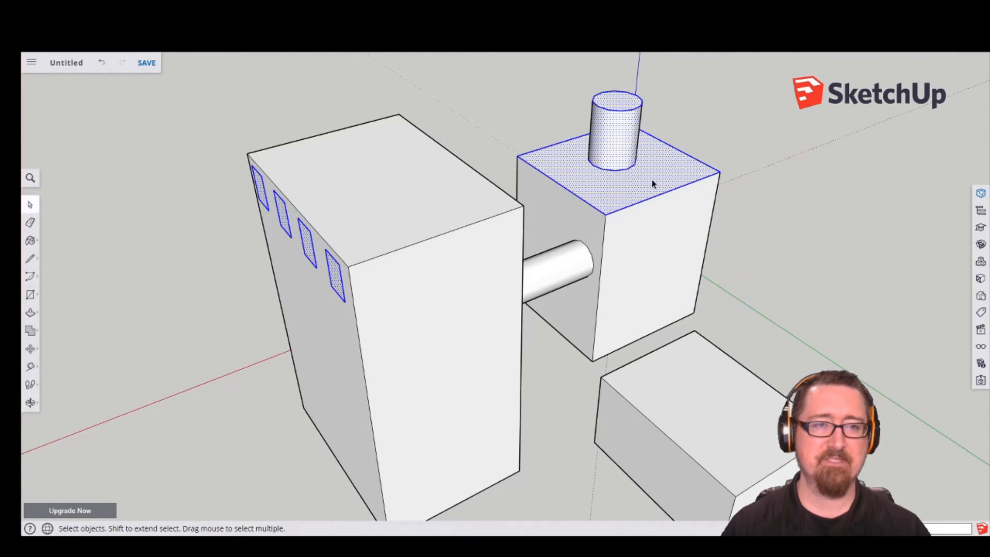
click(522, 122)
middle_drag(367, 362, 572, 254)
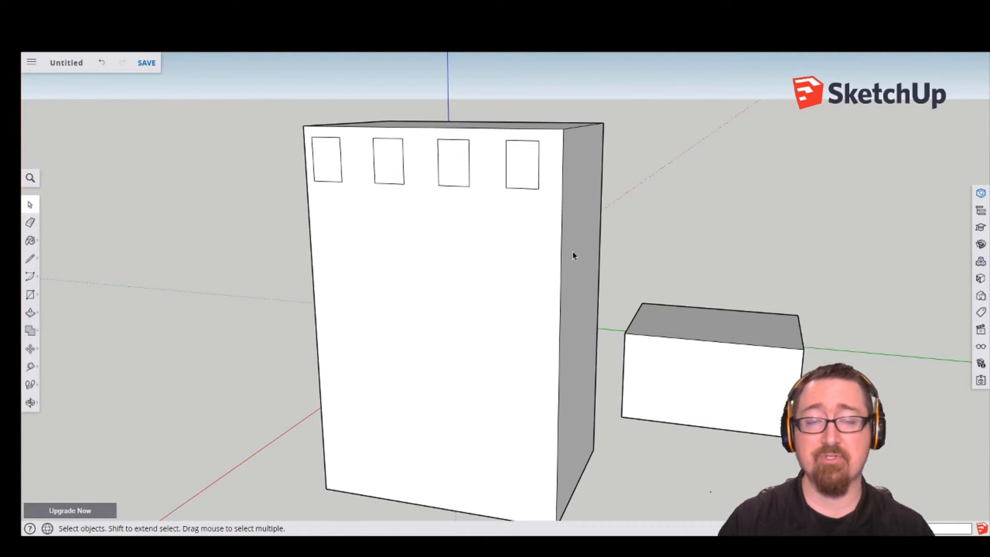
Select the first small rectangle with its edges and add the other three rectangles with their edges to the selection.
click(325, 160)
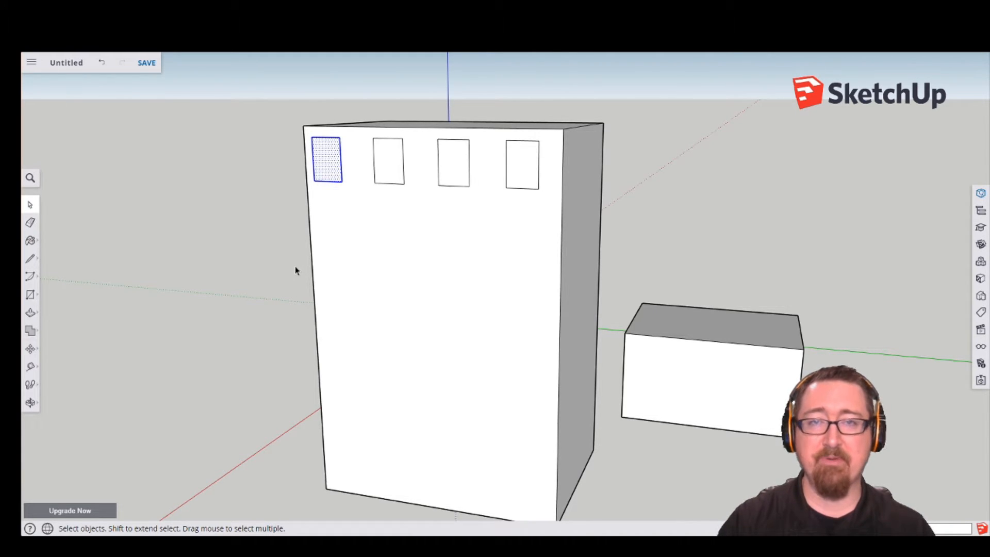
middle_drag(672, 247, 718, 265)
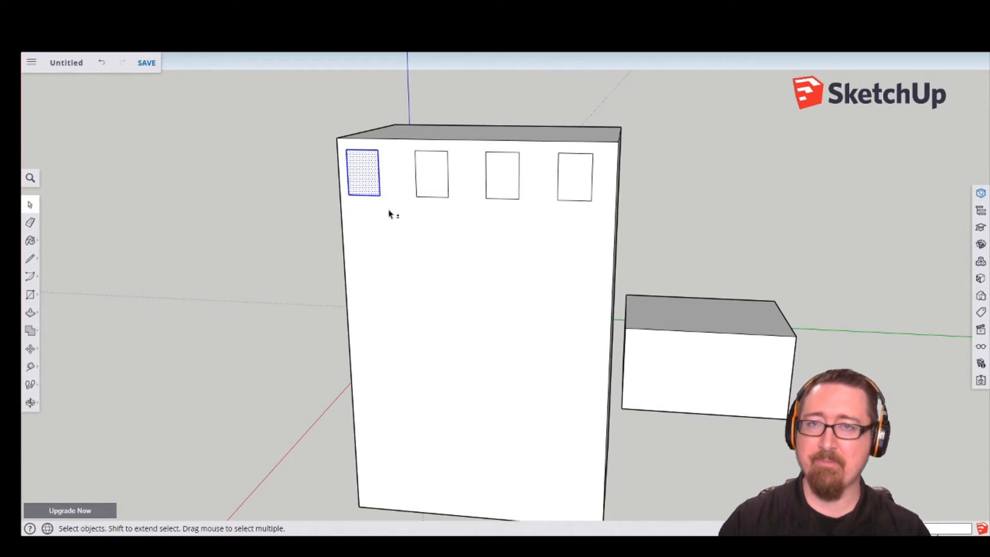
shift+click(429, 179)
shift+click(505, 177)
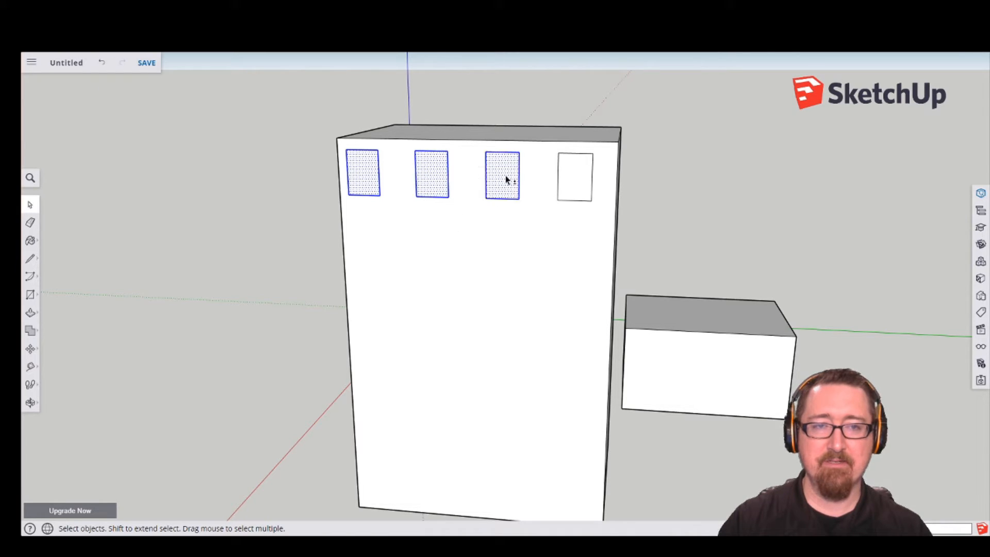
shift+click(577, 173)
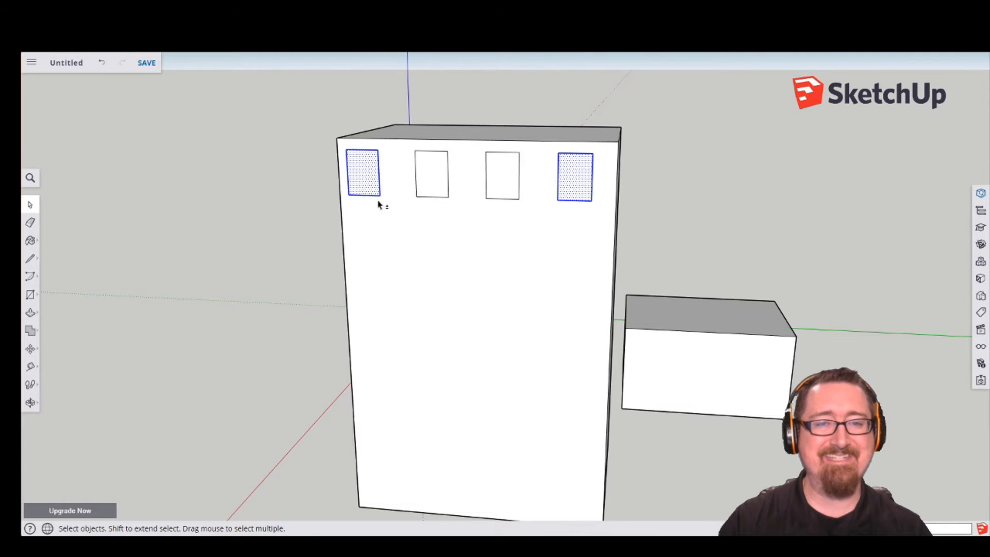
Toggle the outer rectangles' faces out of the selection, add all four rectangles back with their edges, and clear the selection.
shift+click(577, 184)
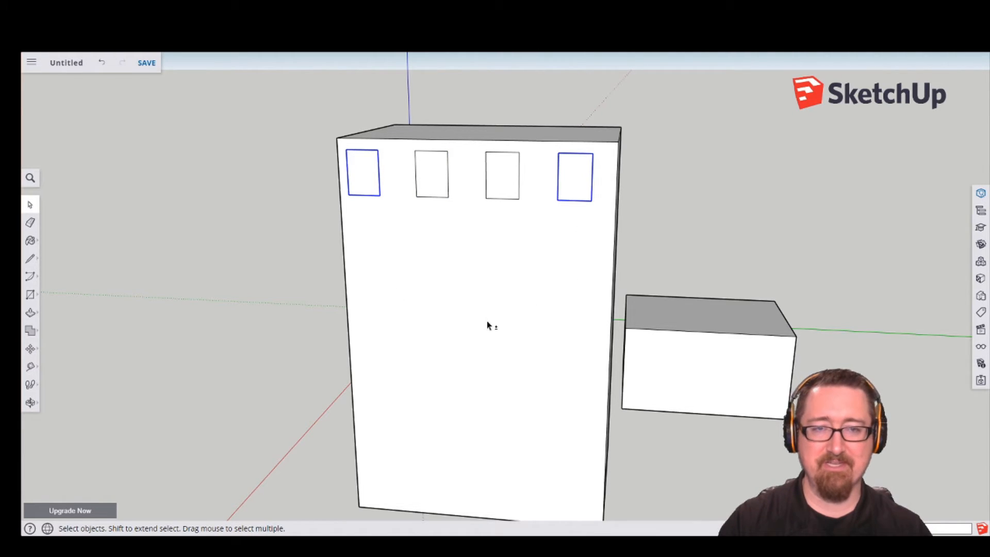
shift+click(433, 176)
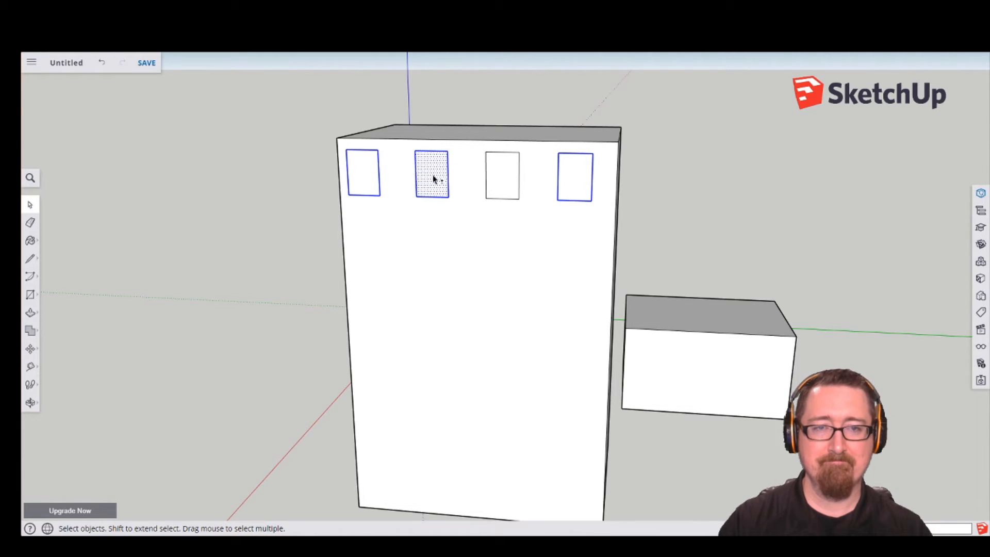
shift+click(503, 175)
shift+click(577, 179)
shift+click(369, 174)
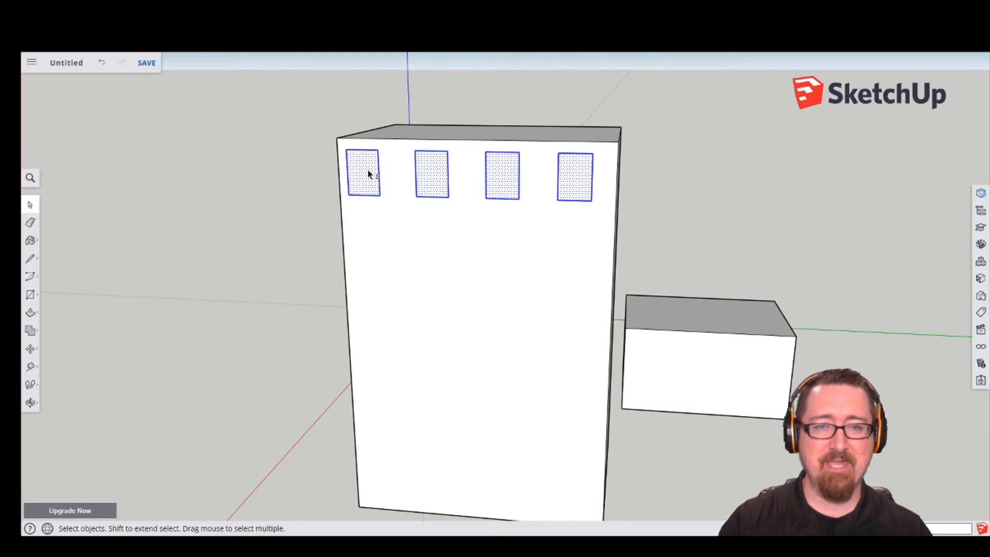
click(289, 201)
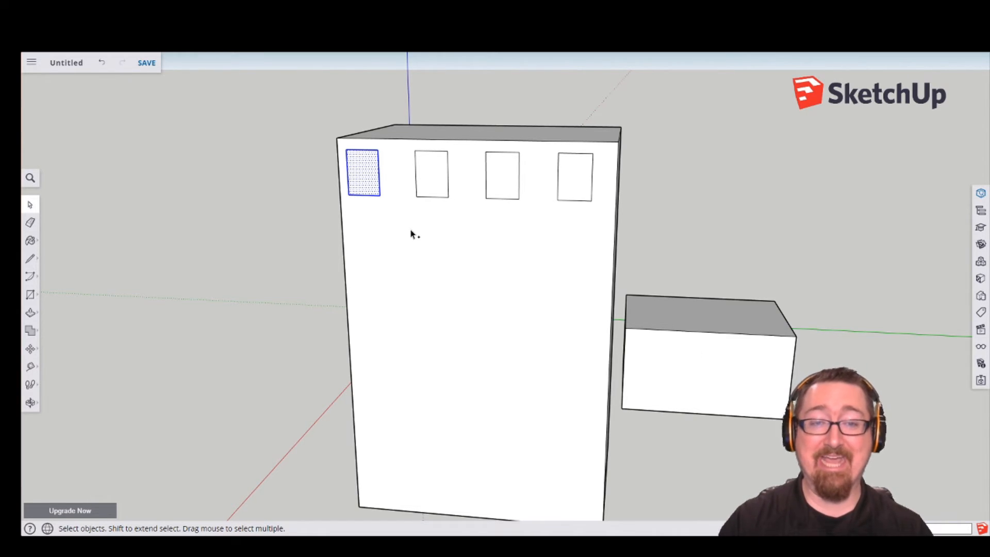
Add the second, third and fourth small rectangles with their edges to the selection, and clear the selection.
shift+click(428, 178)
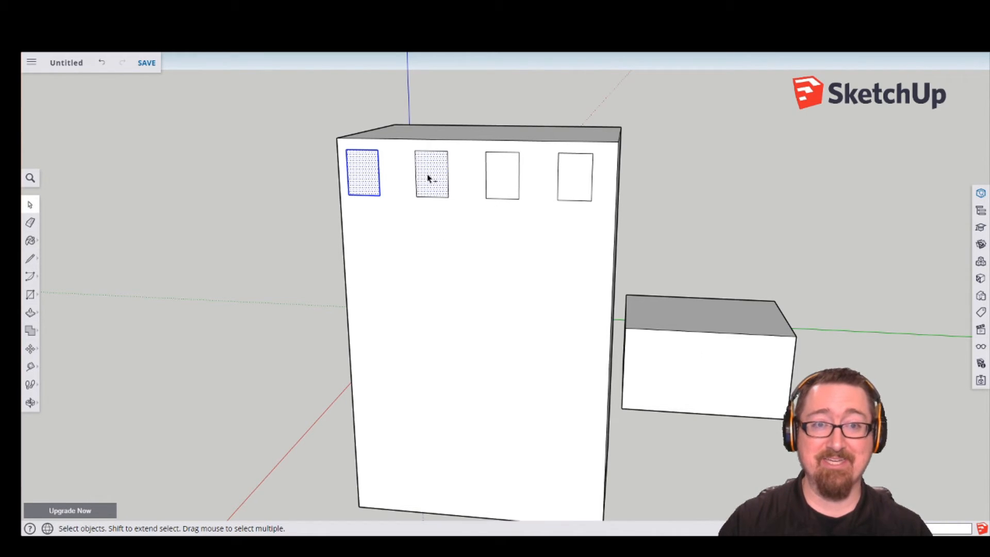
shift+click(494, 178)
shift+click(572, 180)
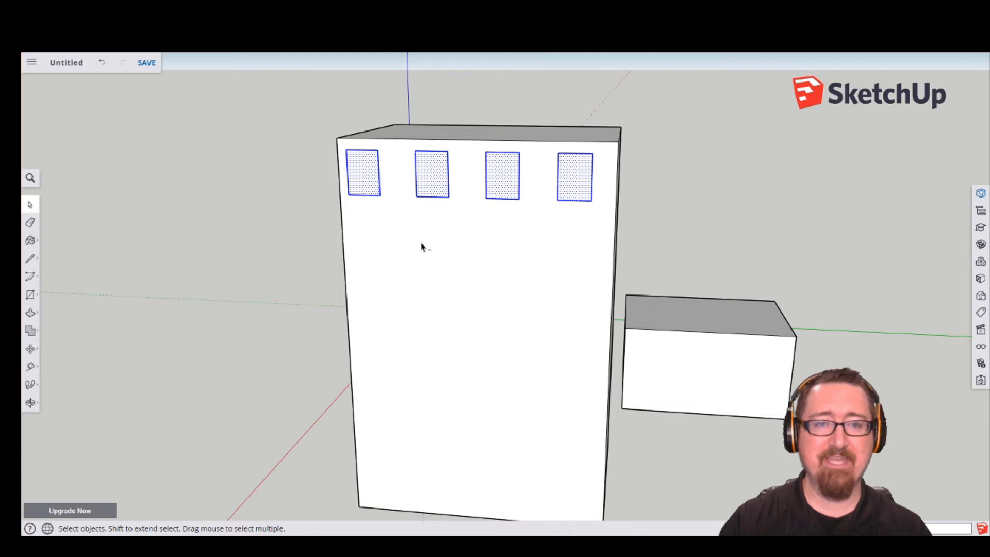
key(ctrl+t)
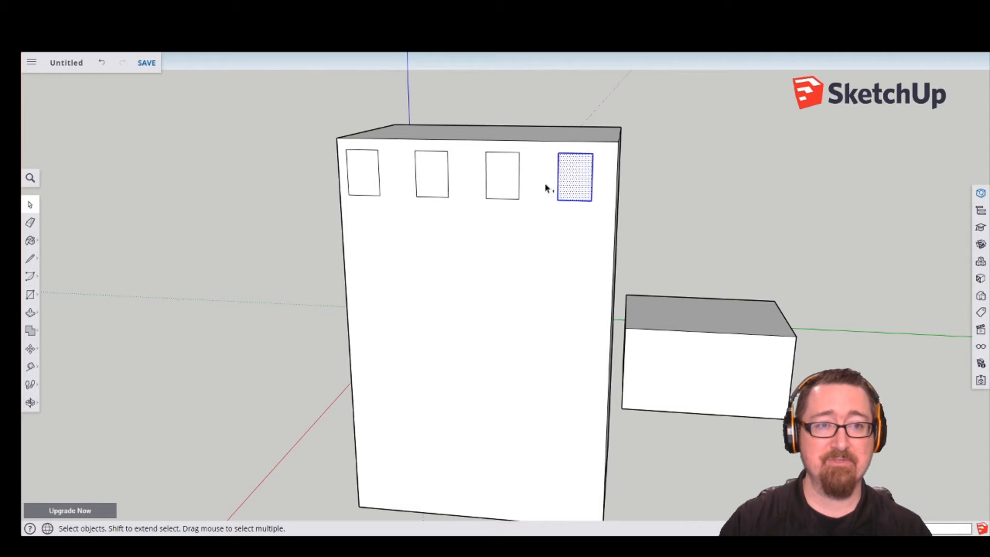
Select the fourth small rectangle with its edges and add the other three rectangles with their edges to the selection.
triple_click(510, 181)
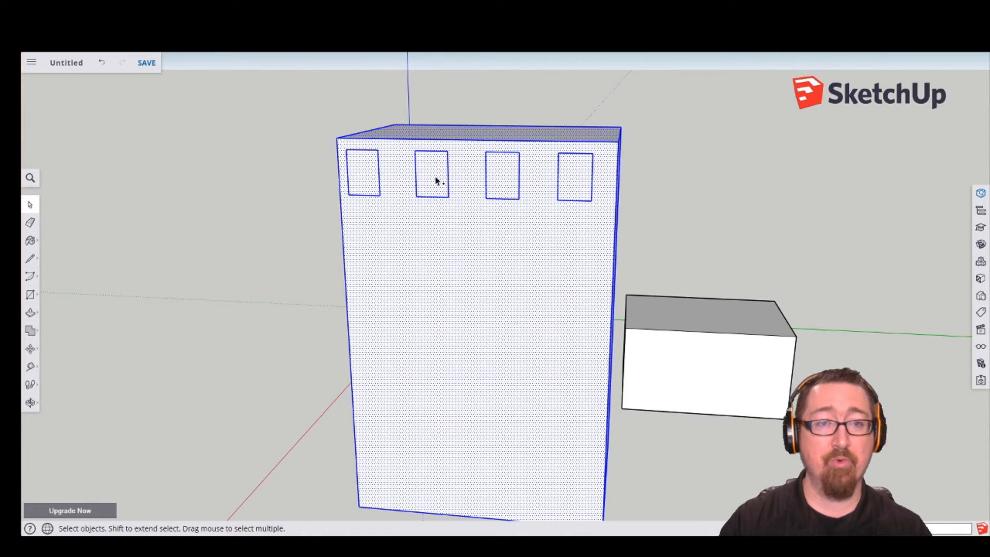
click(677, 172)
click(580, 176)
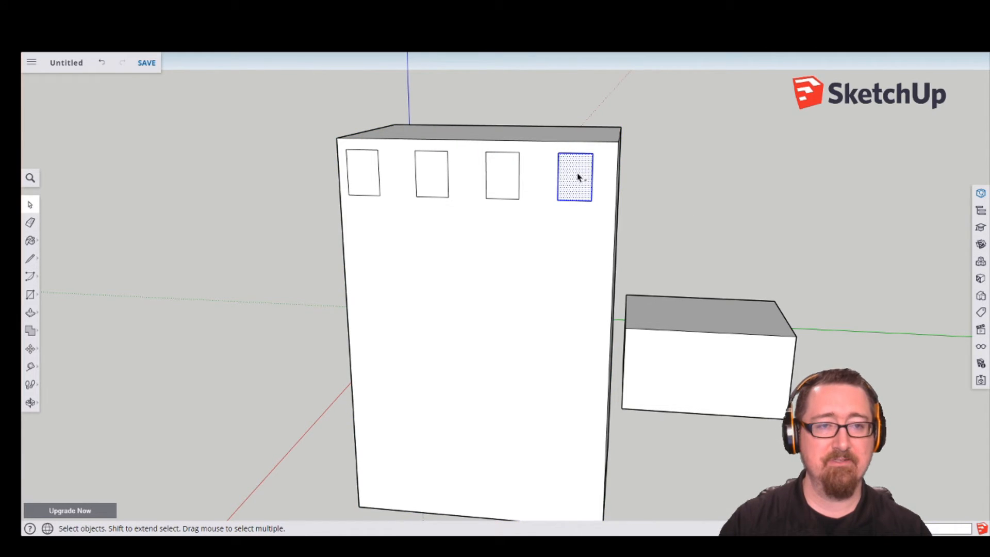
ctrl+click(505, 181)
ctrl+click(364, 173)
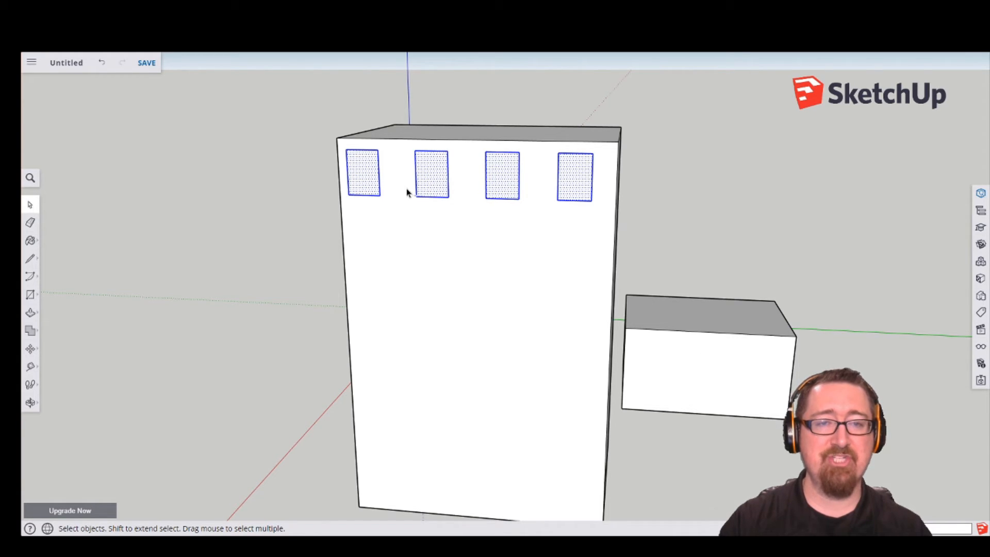
Remove the four small rectangles with their edges from the selection one after another, starting with the first.
shift+click(362, 172)
shift+click(437, 175)
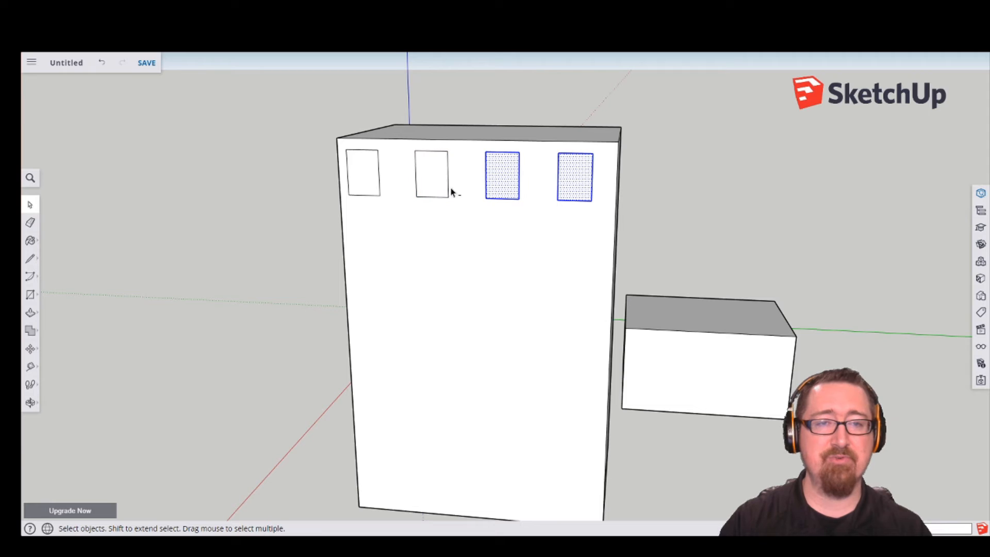
shift+click(500, 188)
shift+click(577, 183)
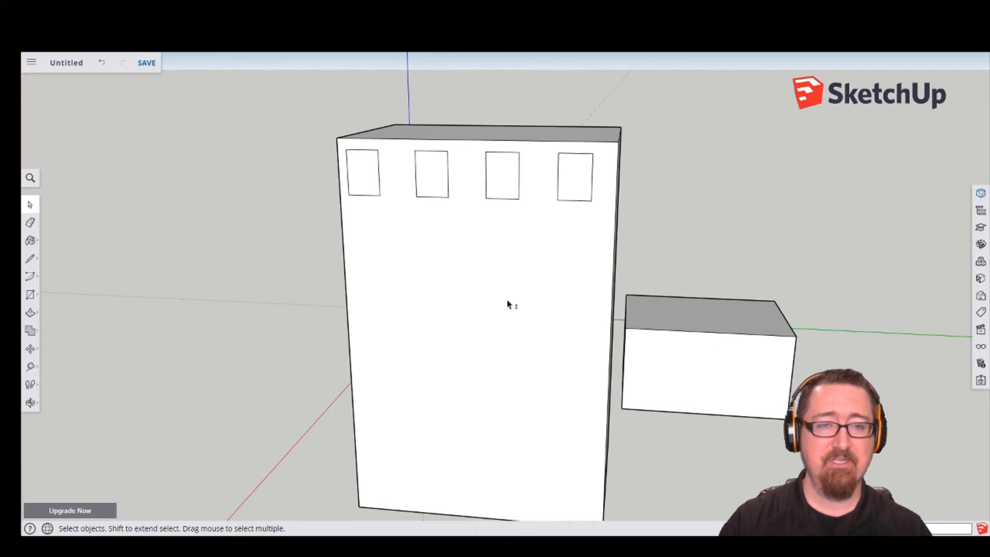
Try to toggle all four rectangles with their edges into the selection, toggle the row by window, and clear the selection.
click(368, 174)
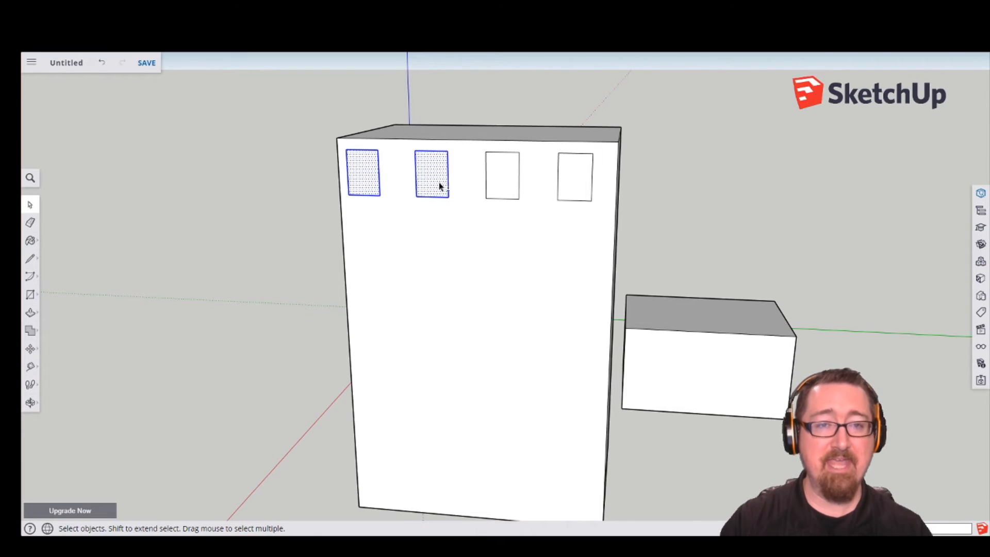
shift+triple_click(507, 178)
shift+double_click(583, 182)
shift+click(558, 235)
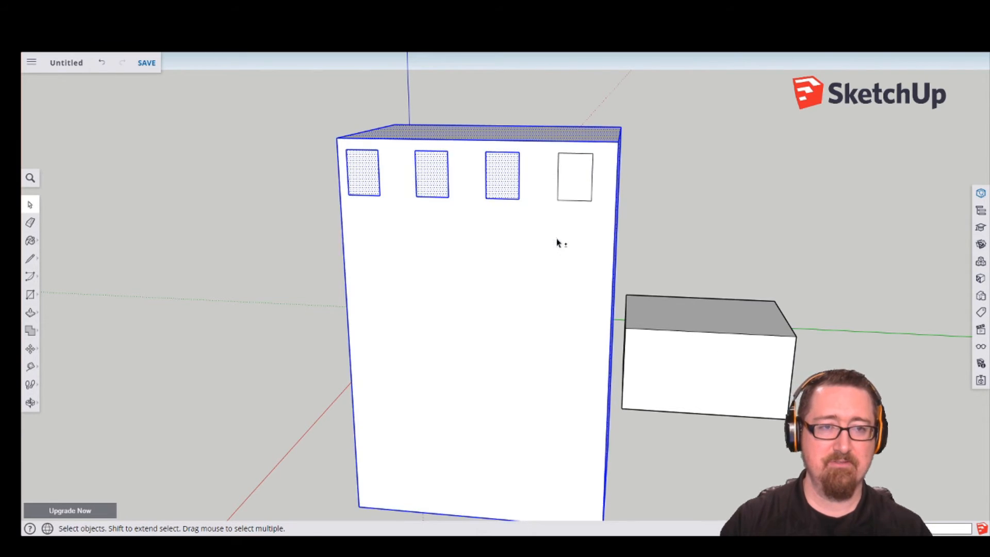
shift+drag(324, 88, 654, 257)
click(672, 271)
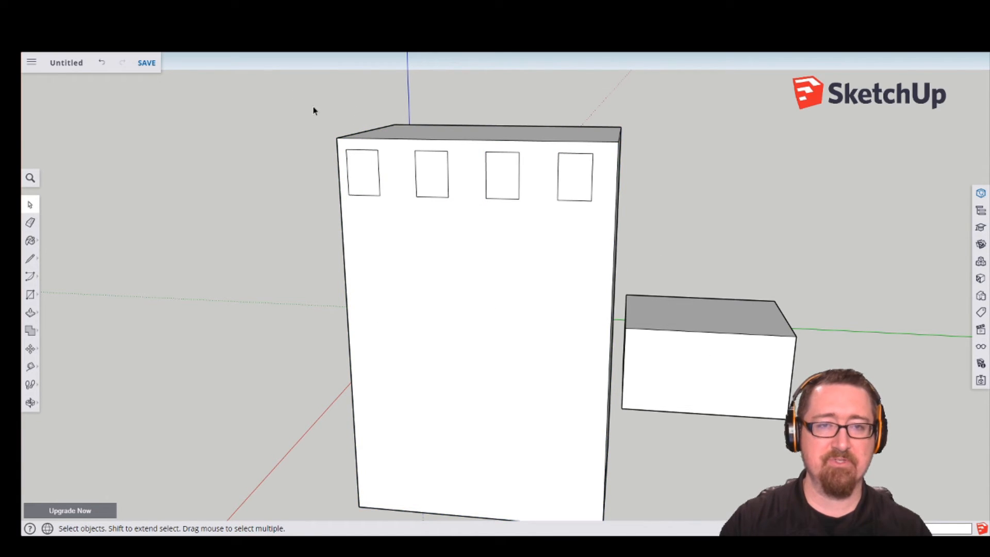
Window-select the row of four rectangles and remove both boxes' top faces and the upright cylinder from the selection.
drag(289, 102, 664, 246)
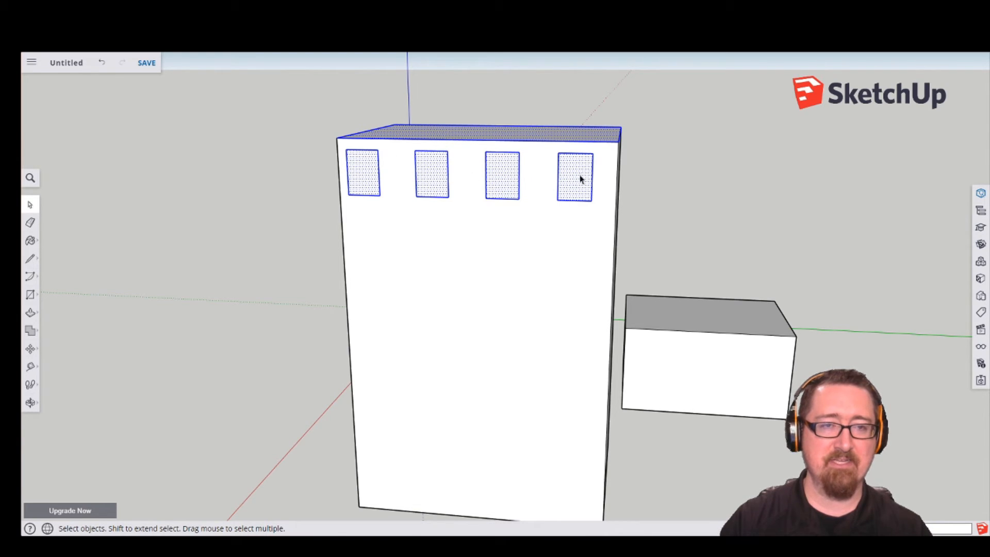
middle_drag(637, 140, 458, 238)
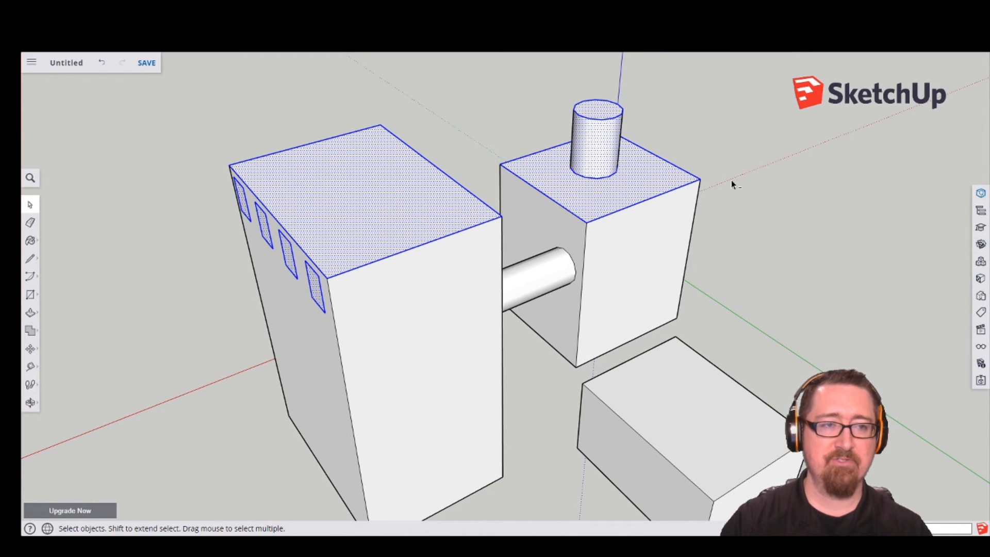
shift+drag(737, 99, 499, 257)
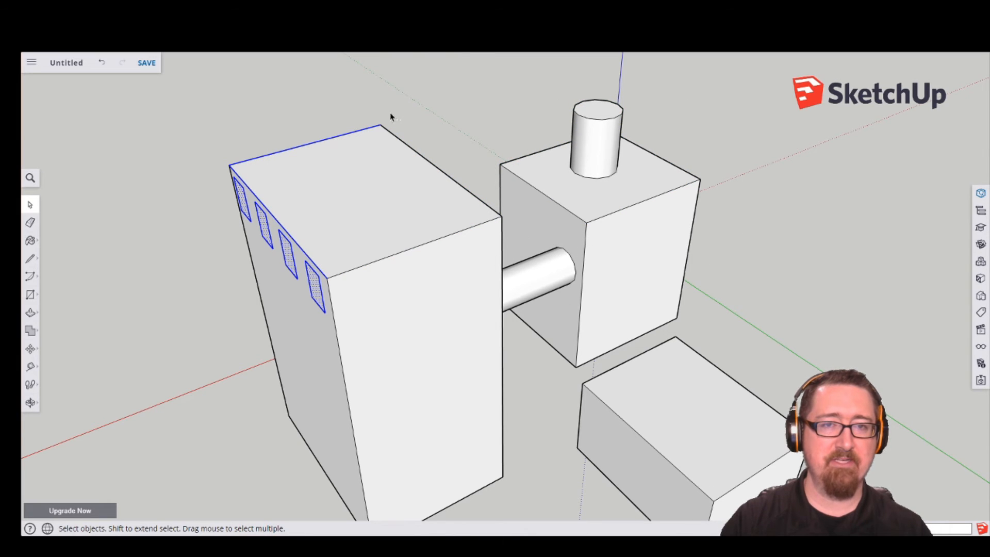
shift+drag(369, 148, 370, 151)
Remove the circle on the tall box's side face and the top edge above the four rectangles from the selection.
middle_drag(274, 402, 778, 327)
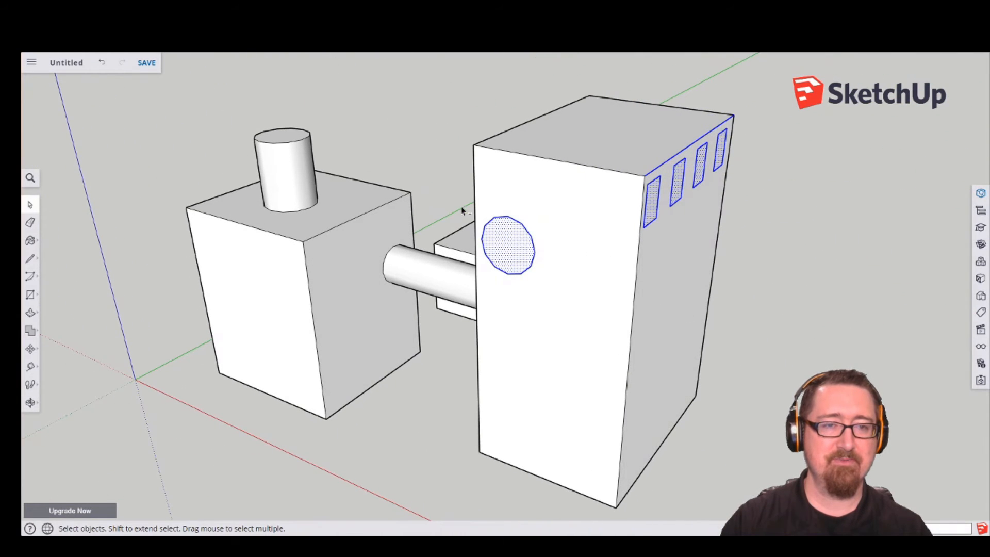
shift+drag(462, 200, 573, 307)
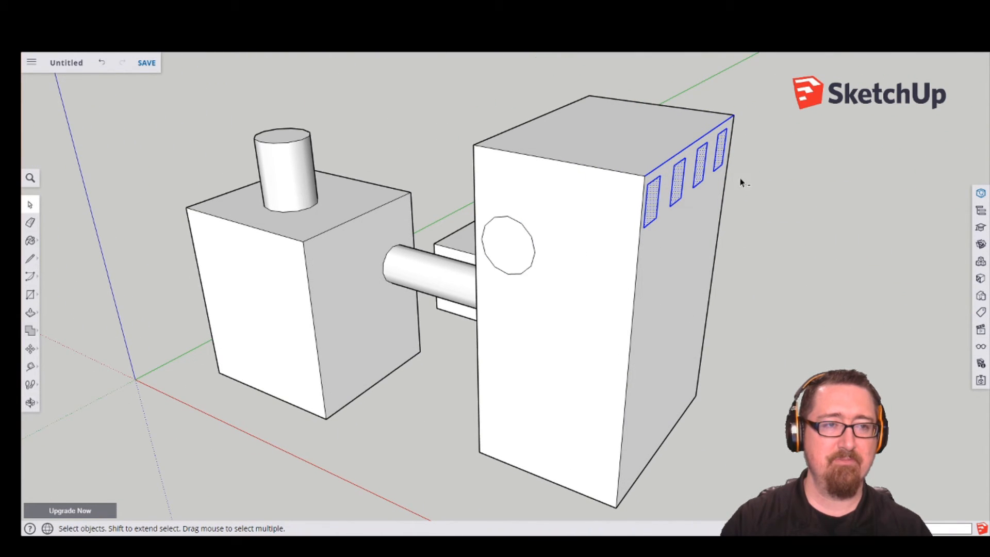
drag(726, 76, 700, 126)
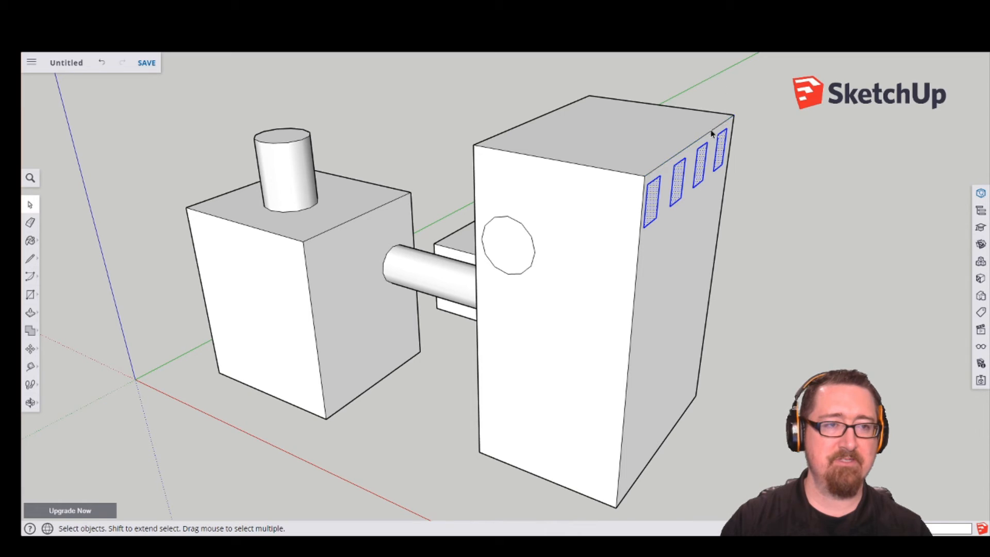
Window-select the row of four small rectangles on the tall box's face and clear the selection.
middle_drag(504, 402, 502, 331)
middle_drag(505, 380, 487, 348)
middle_drag(704, 258, 609, 240)
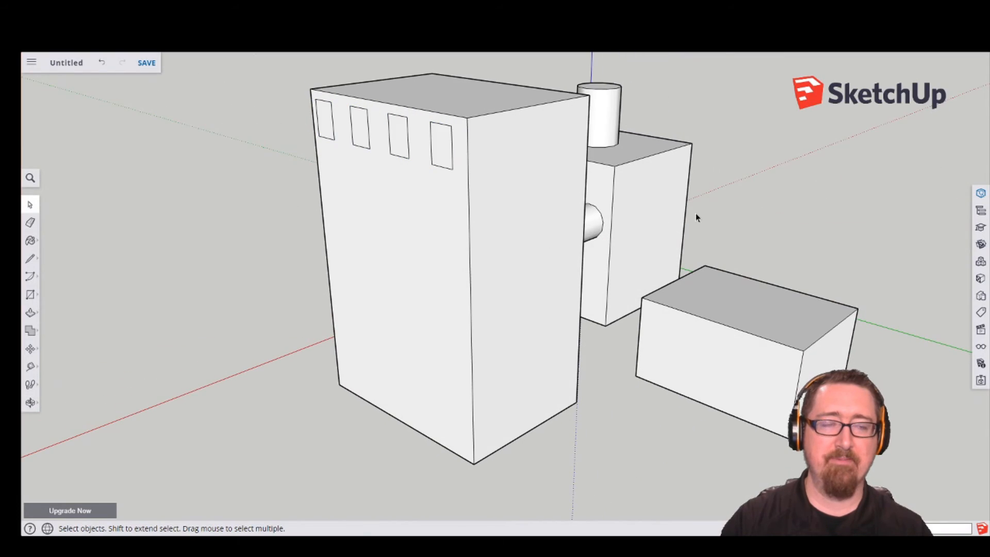
middle_drag(696, 216, 607, 282)
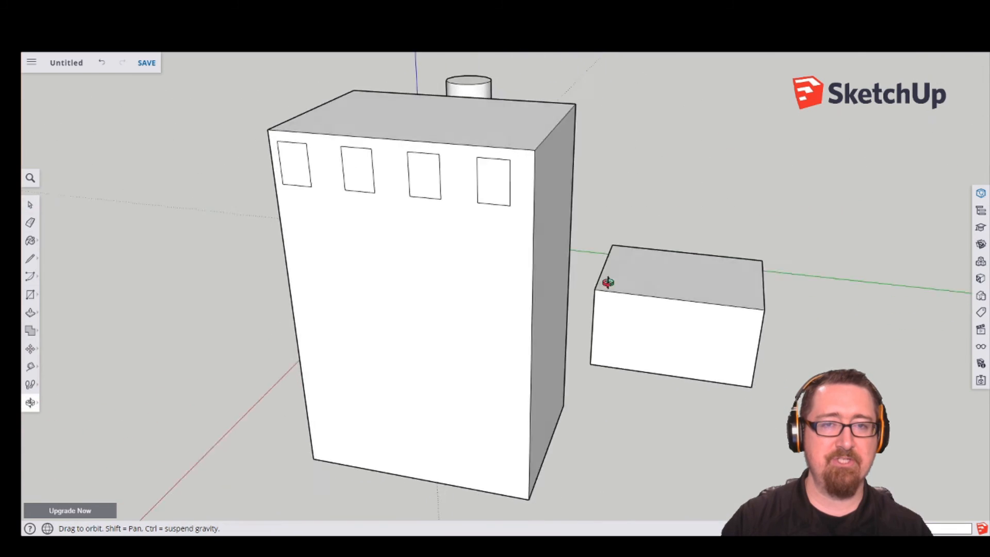
drag(608, 282, 581, 292)
key(space)
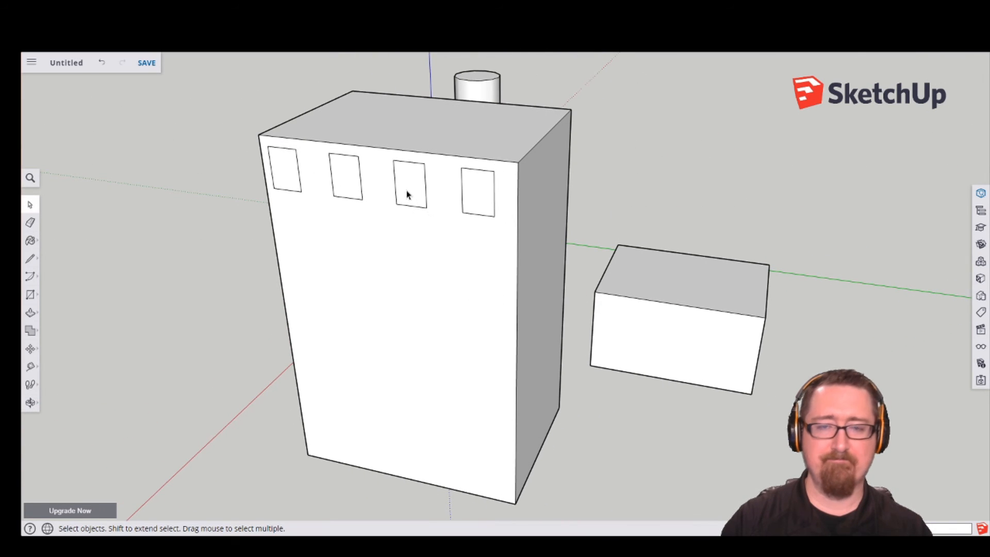
drag(210, 115, 590, 256)
click(634, 105)
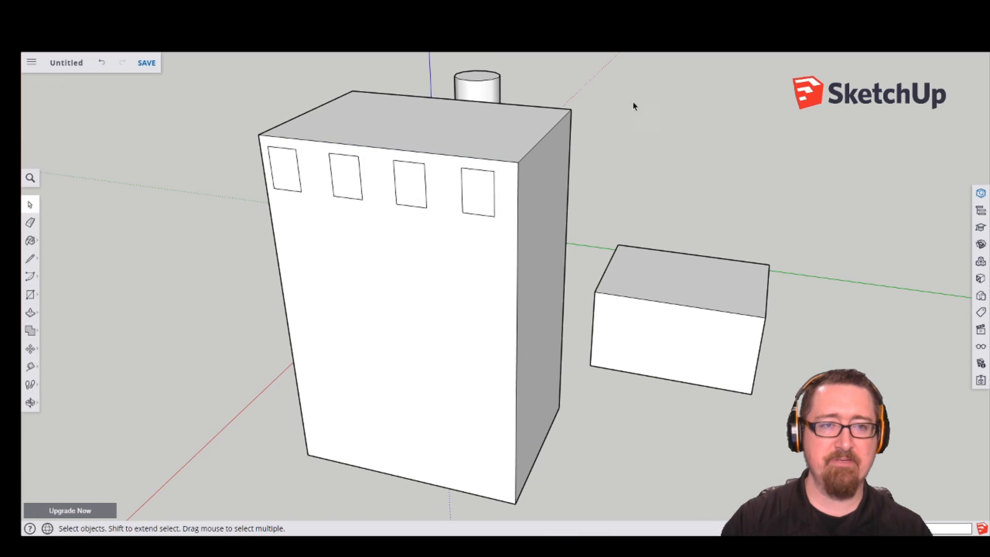
Crossing-select the upper part of the tall box, toggle its face around the rectangles out and back in, and clear the selection.
drag(248, 214, 206, 226)
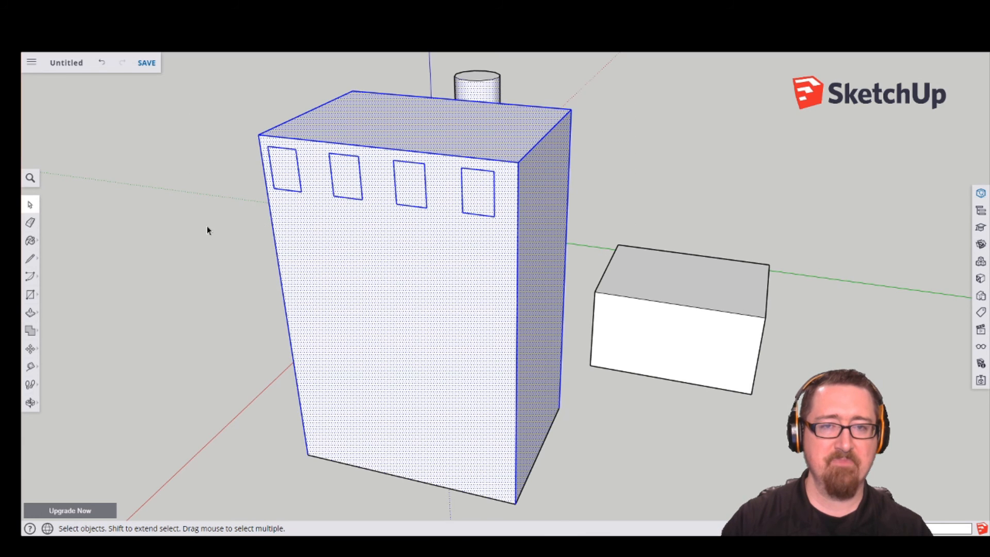
shift+click(424, 249)
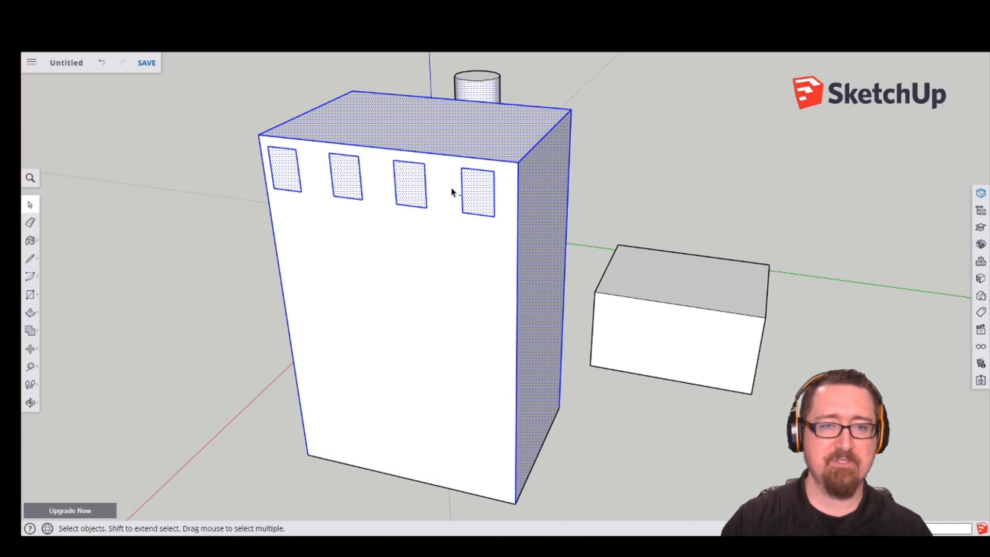
shift+click(446, 195)
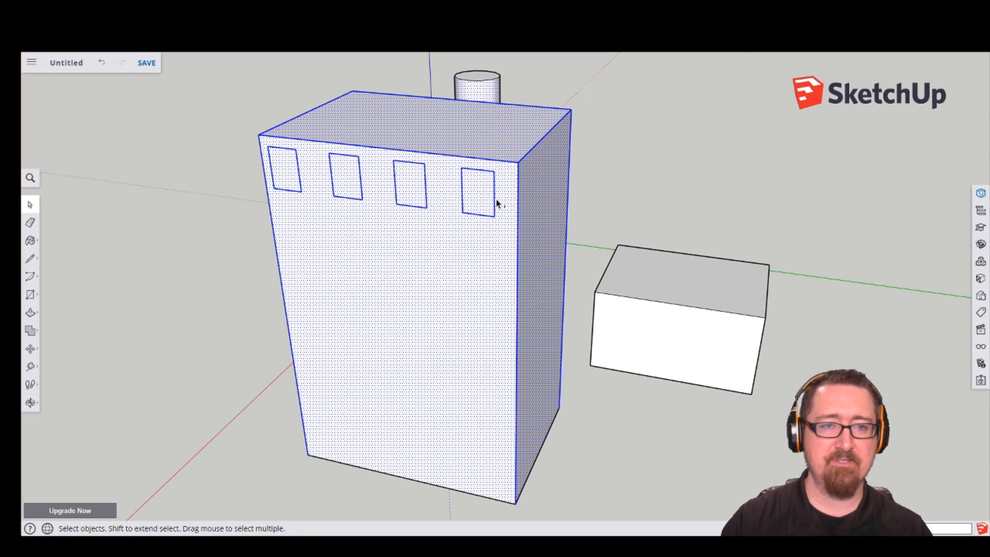
key(Escape)
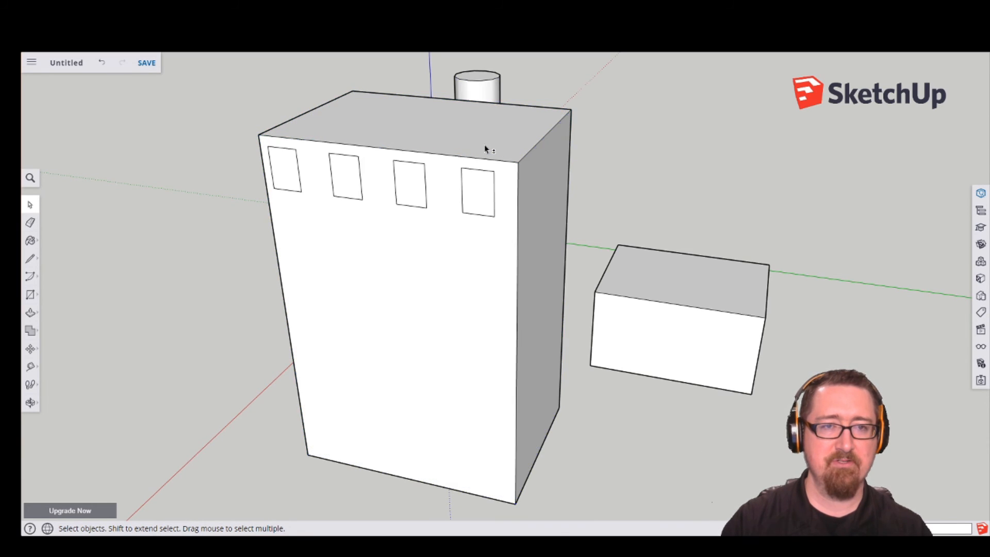
Select one side face of the box with the upright cylinder, extend to its edges and all connected geometry, and clear the selection.
middle_drag(716, 257, 580, 225)
click(651, 260)
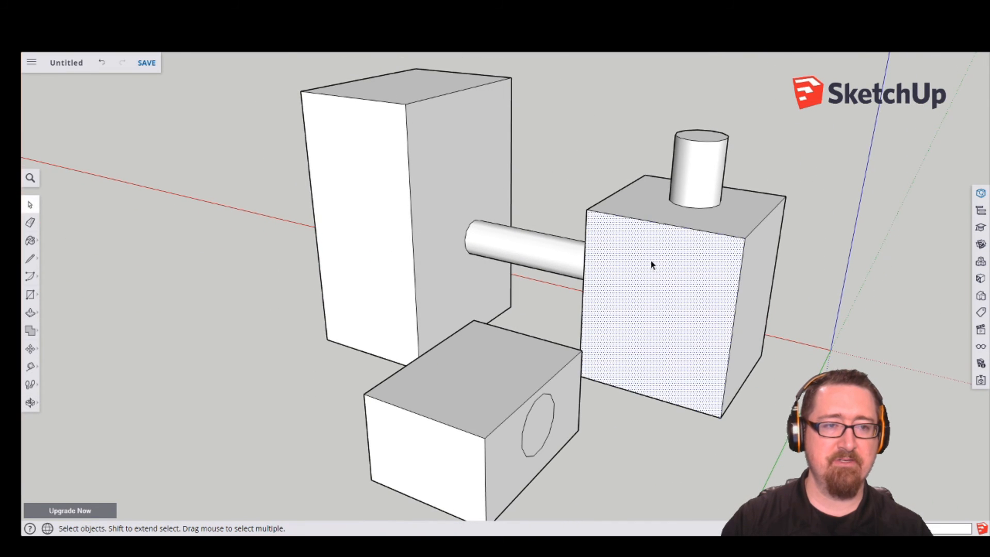
double_click(662, 320)
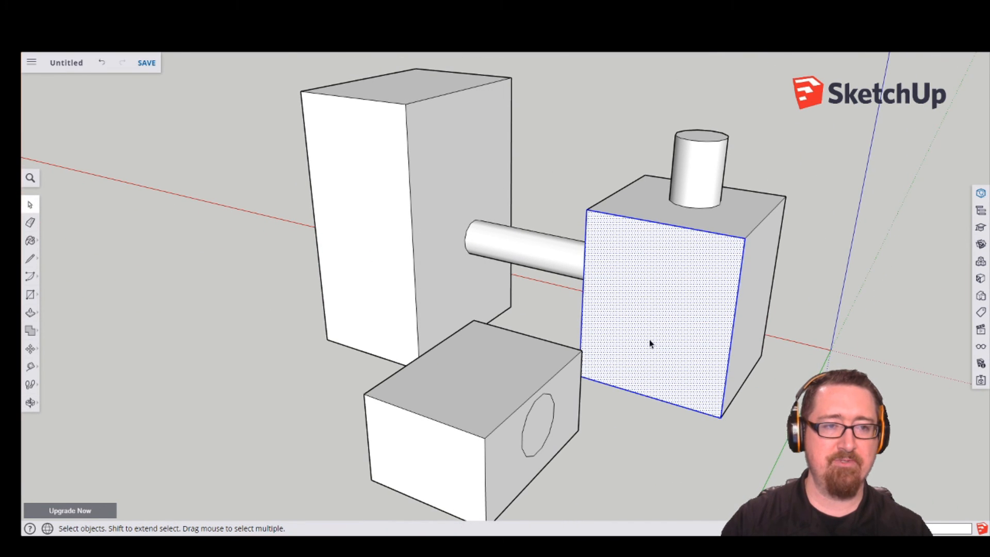
click(651, 290)
triple_click(651, 291)
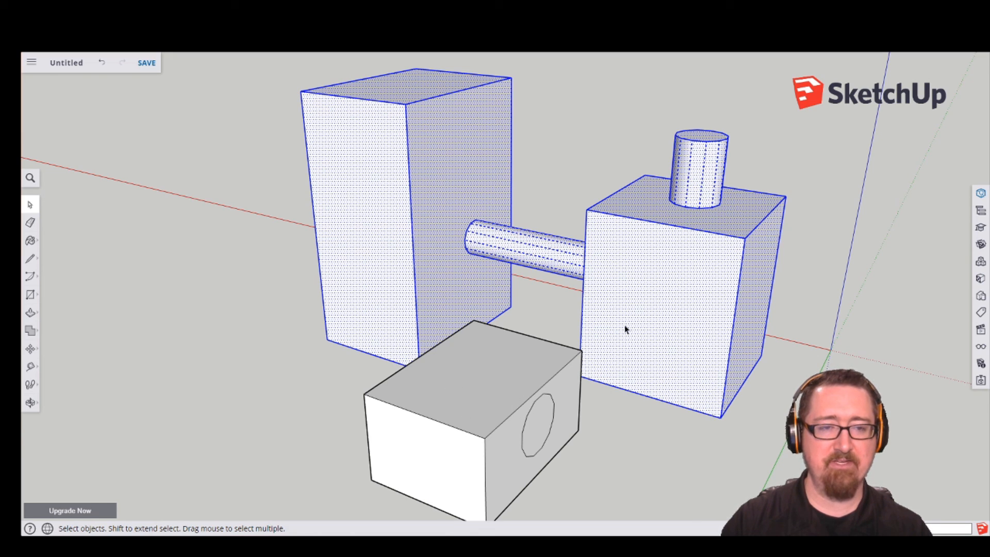
middle_drag(705, 334, 623, 410)
click(315, 291)
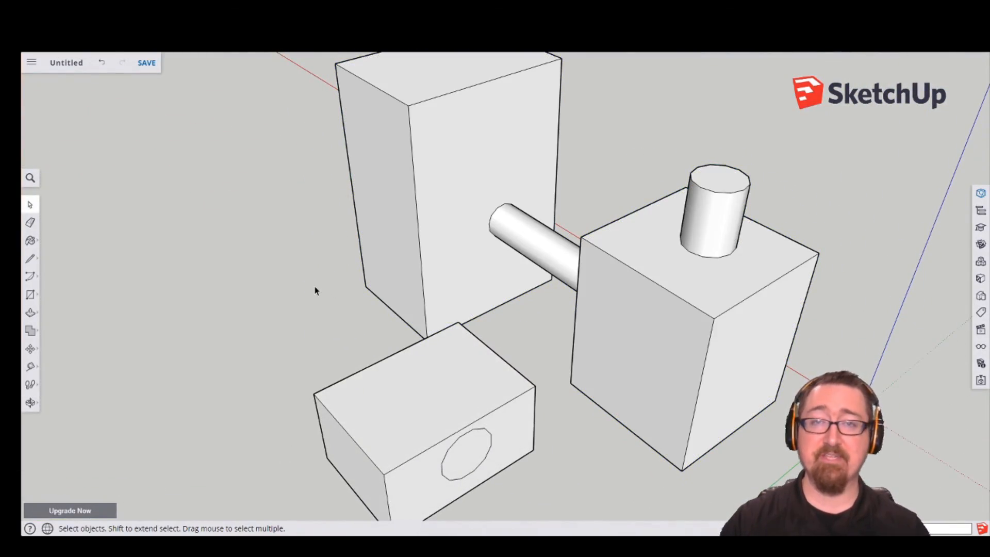